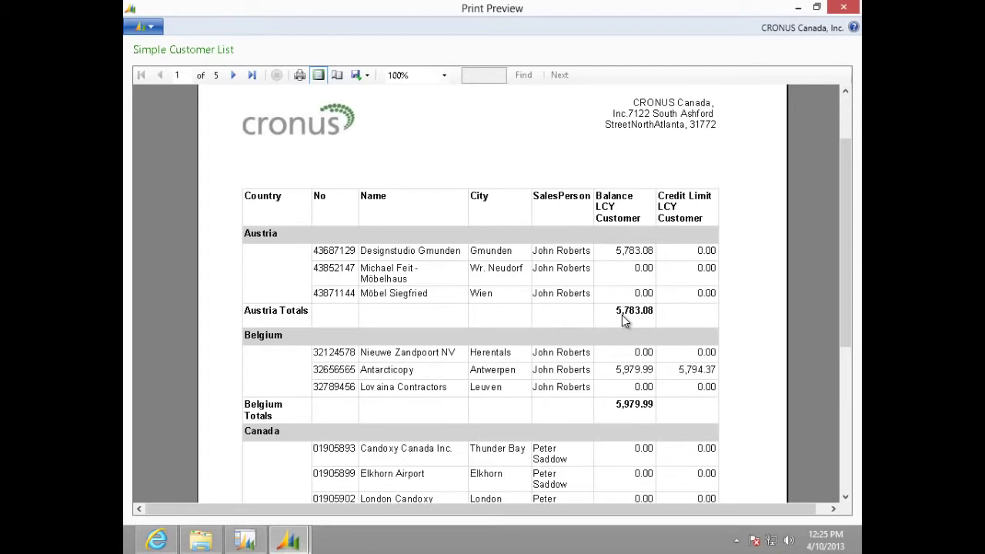
# - Scroll through the Simple Customer List preview's country groups and totals
pyautogui.scroll(-5, 623, 320)
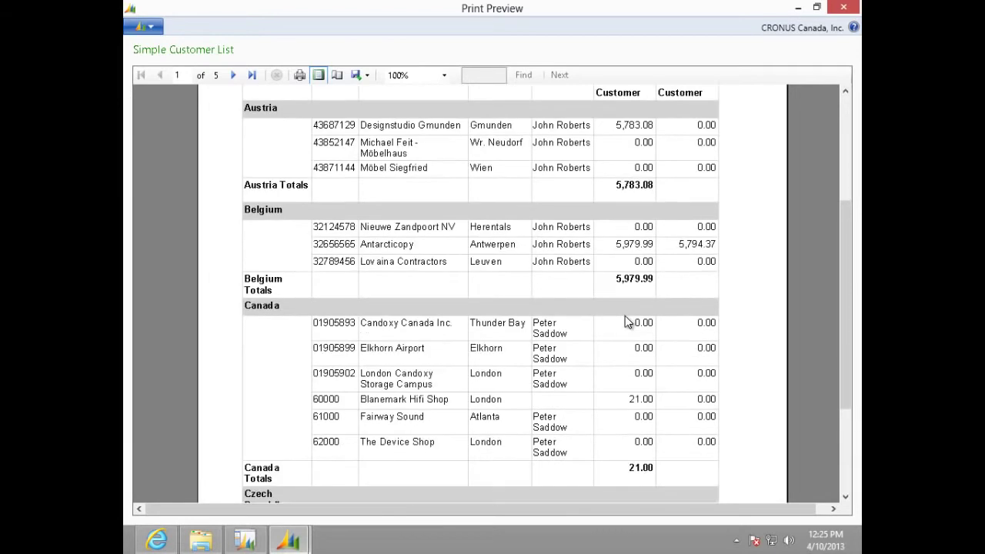
pyautogui.scroll(-1, 625, 322)
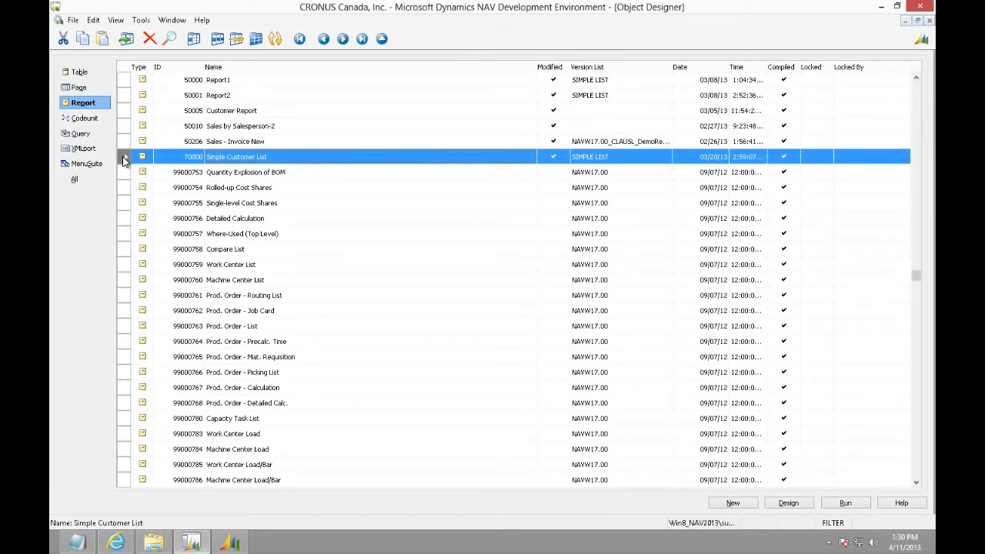
# - Run the report, scroll its three-page ungrouped customer list preview, and close it
pyautogui.hotkey('alt', 'r')
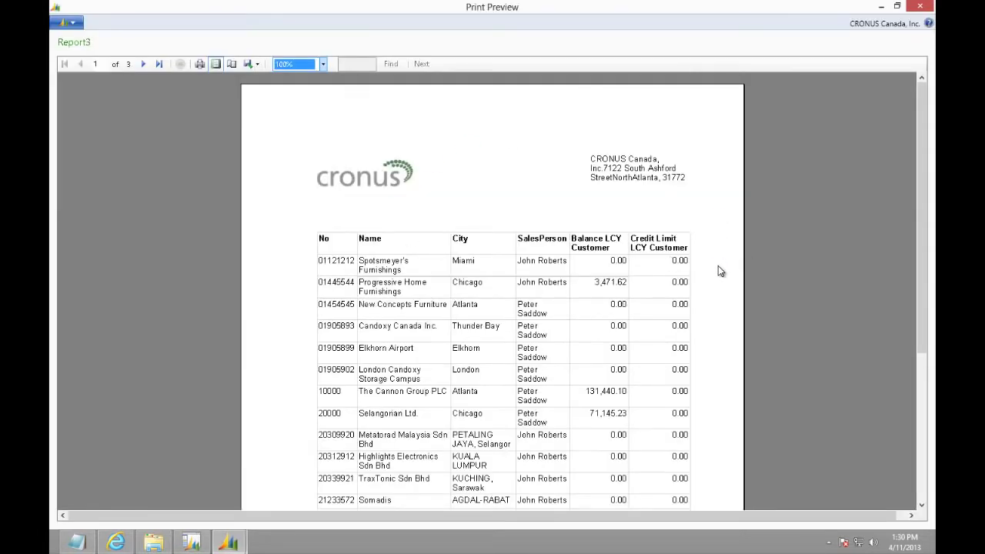
pyautogui.scroll(-5, 717, 265)
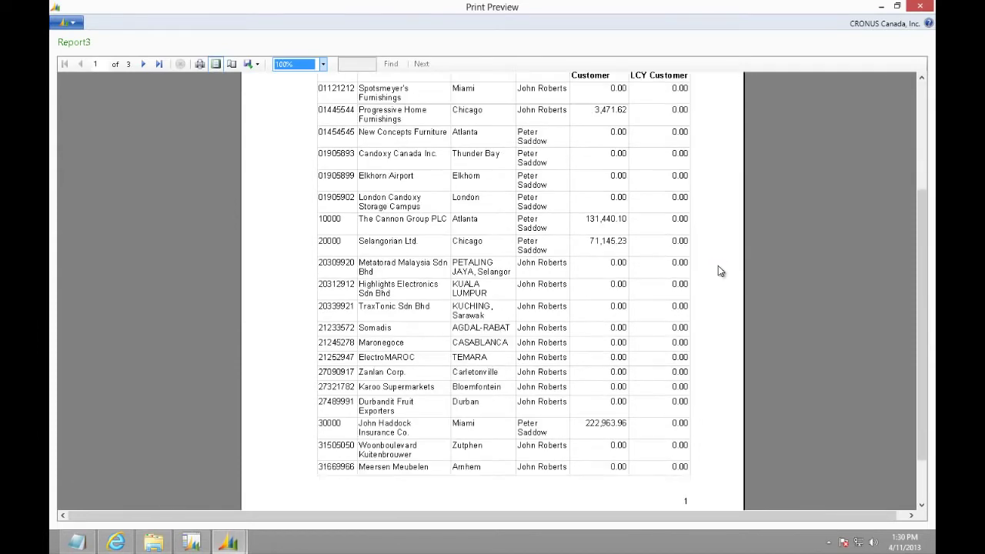
pyautogui.scroll(4, 717, 266)
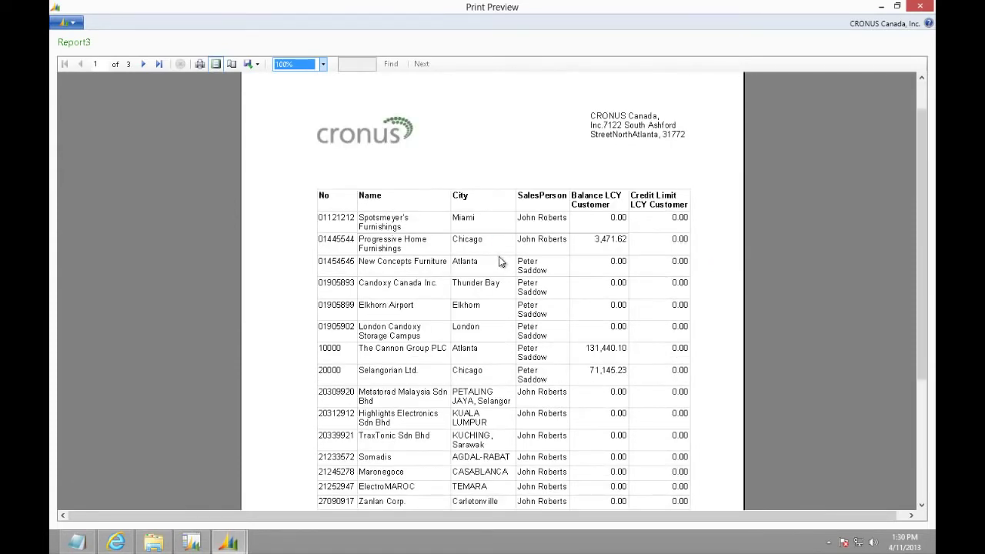
pyautogui.scroll(-5, 496, 262)
pyautogui.scroll(9, 495, 267)
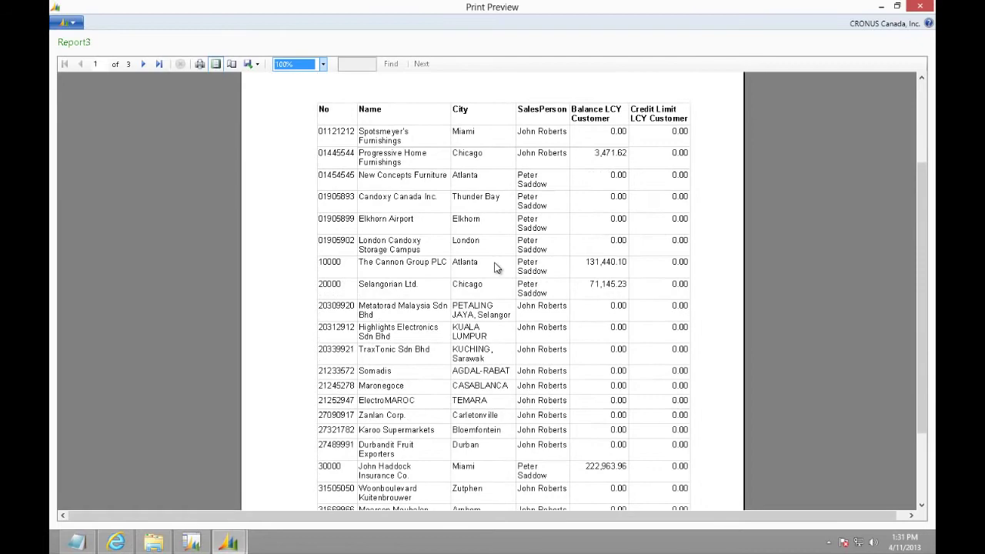
pyautogui.press('Escape')
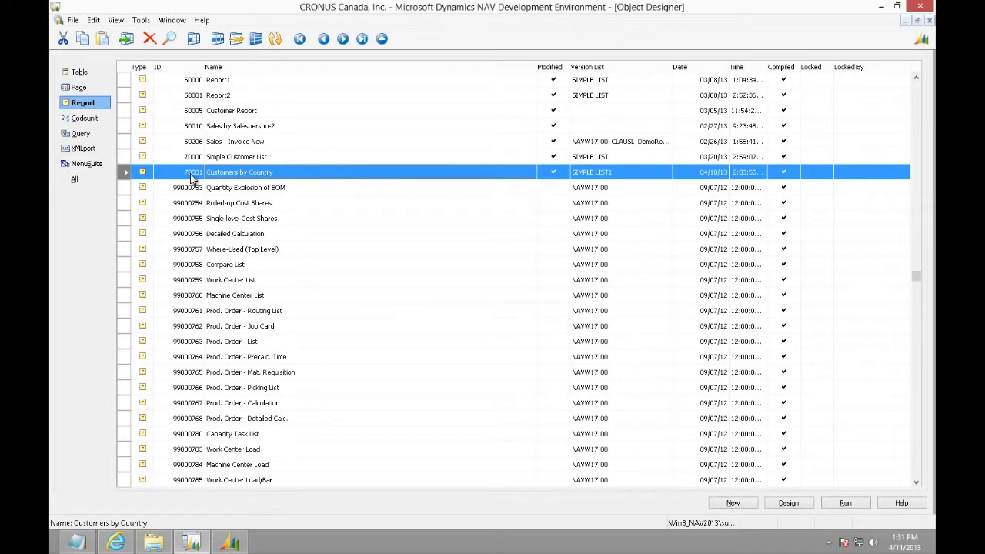
# - Open report 70001 Customers by Country in design and inspect the CompanyAddr[2] column's source
pyautogui.click(168, 172)
pyautogui.click(234, 176)
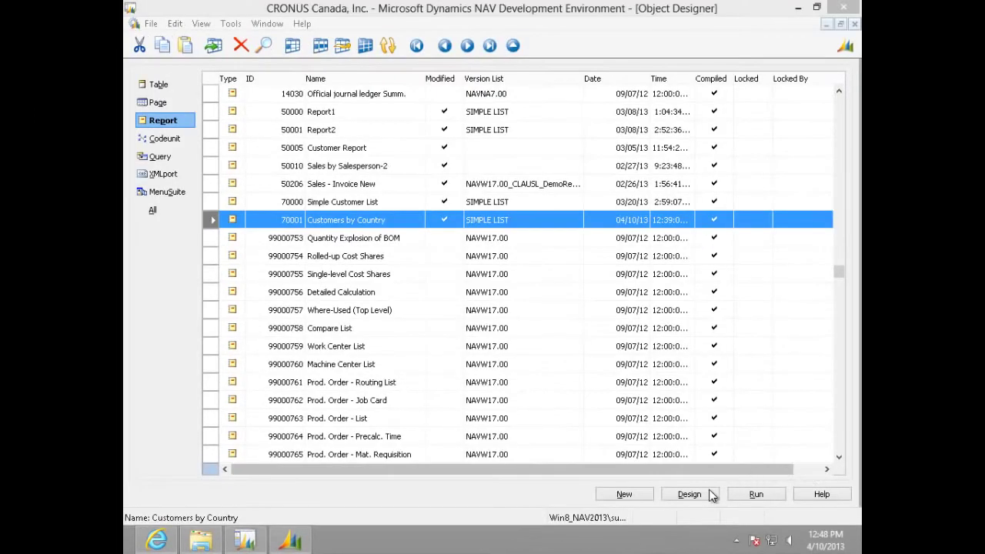
pyautogui.click(690, 492)
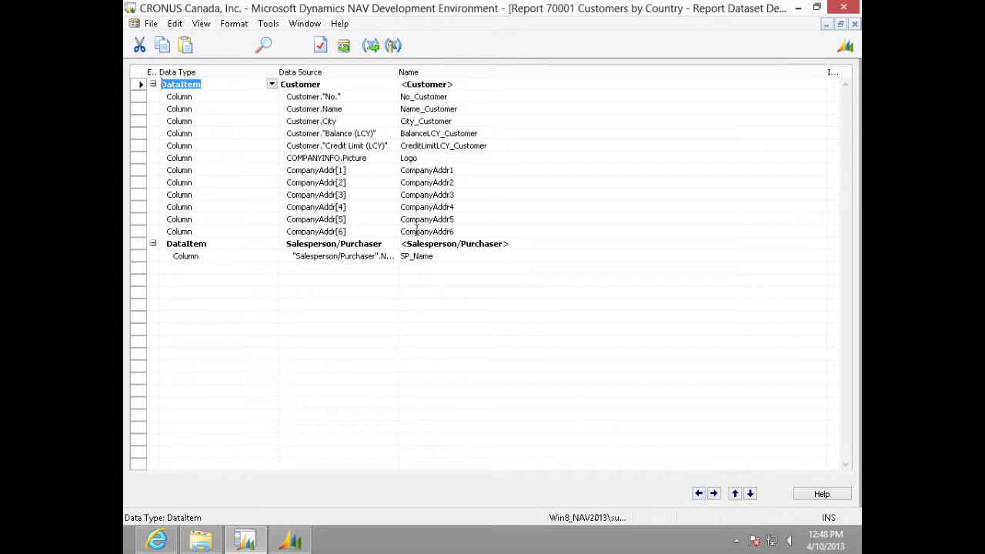
pyautogui.click(386, 187)
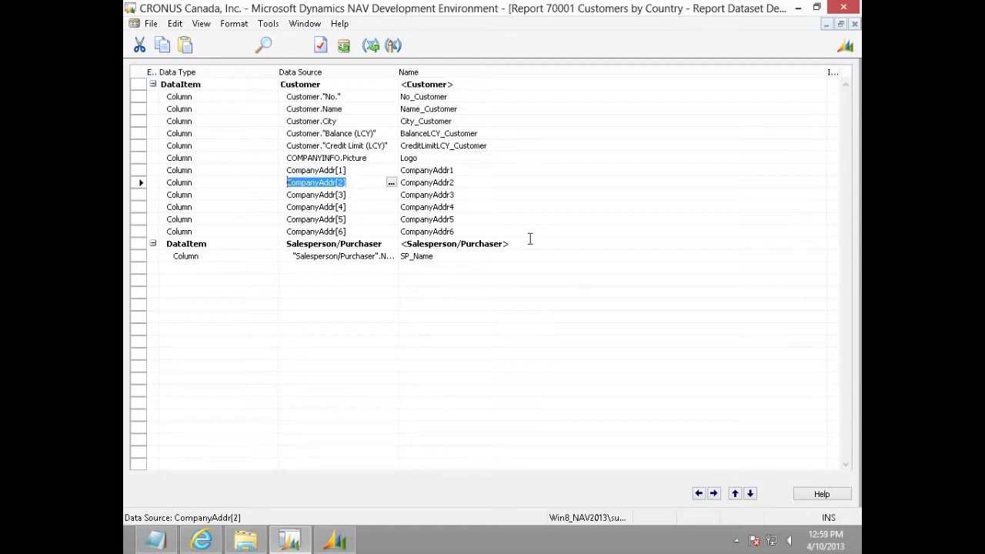
# - Paste globals CountryRec (Record, Country/Region) and CountryName (Text 50) and verify their types
pyautogui.click(202, 24)
pyautogui.click(237, 245)
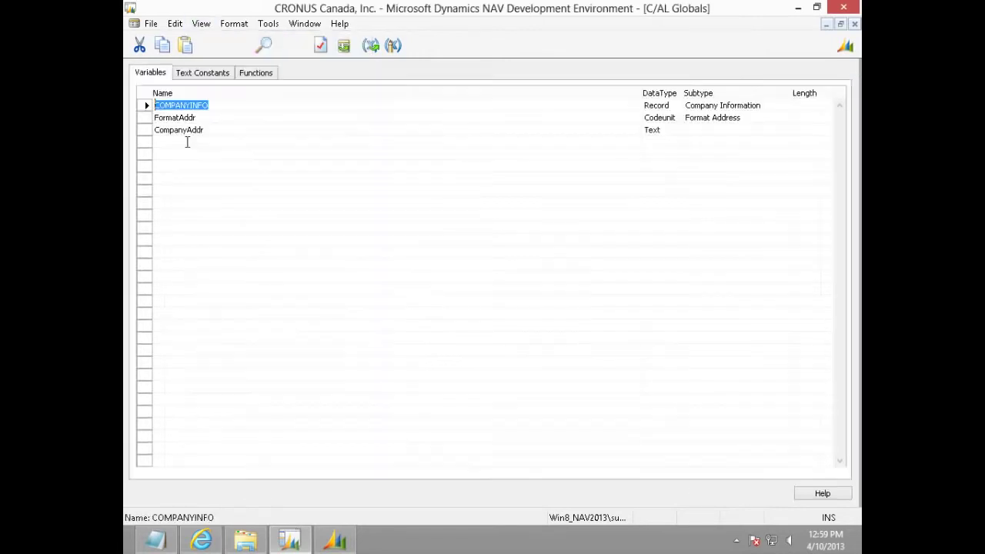
pyautogui.rightClick(186, 143)
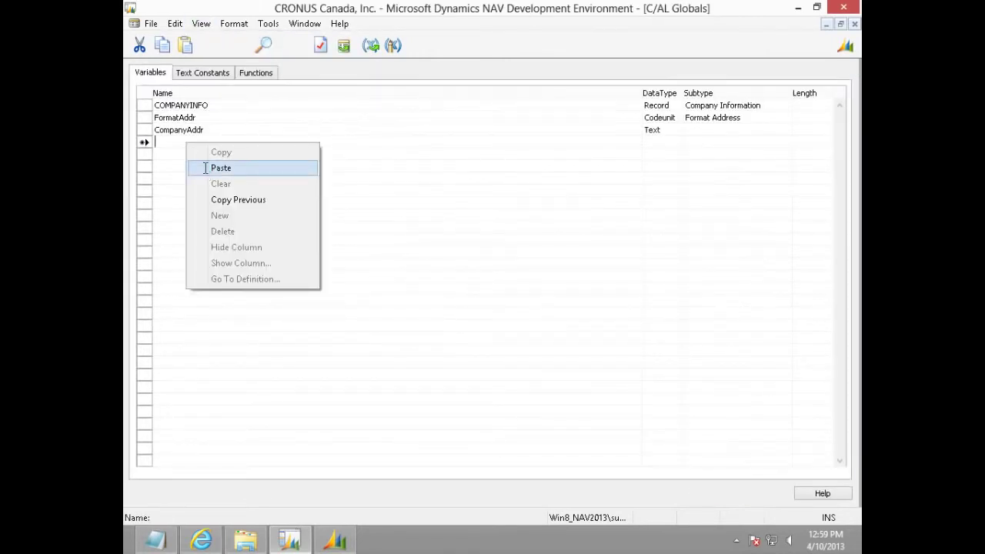
pyautogui.click(207, 169)
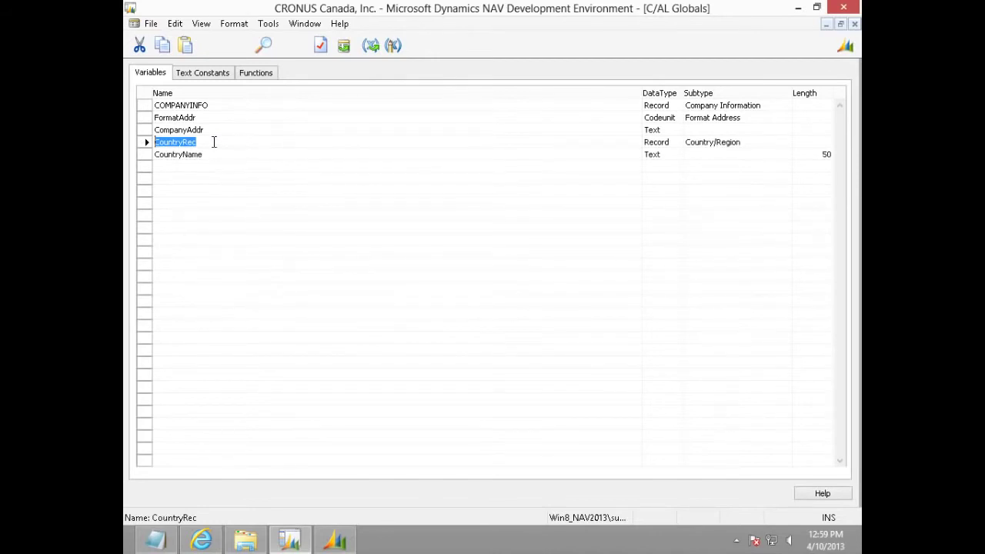
pyautogui.click(214, 142)
pyautogui.doubleClick(162, 142)
pyautogui.click(756, 143)
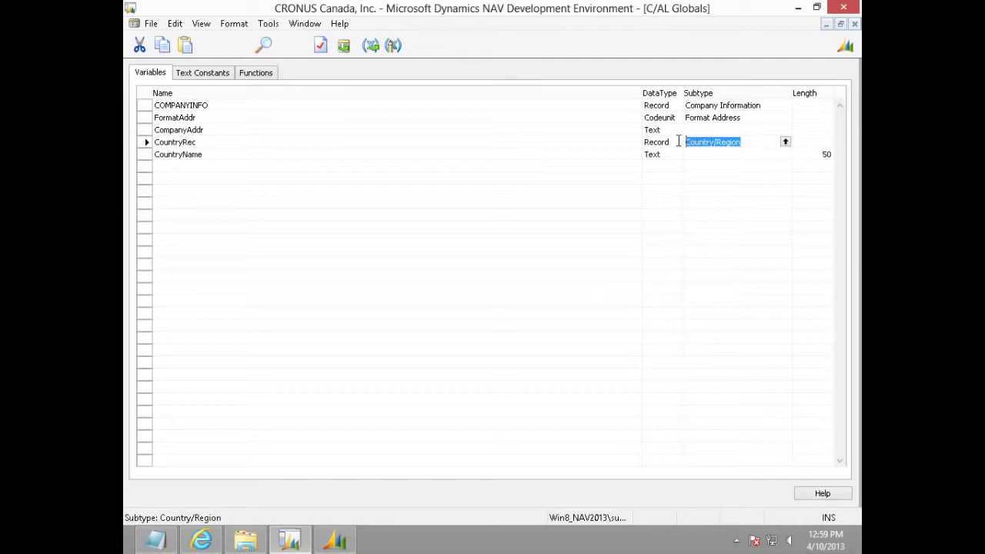
pyautogui.moveTo(226, 157); pyautogui.dragTo(128, 154)
pyautogui.click(666, 153)
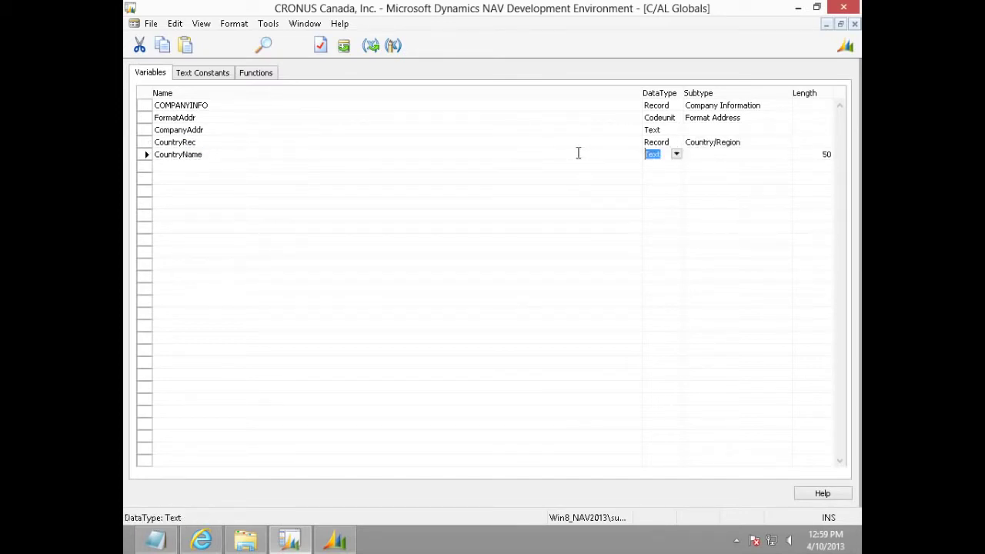
pyautogui.press('Escape')
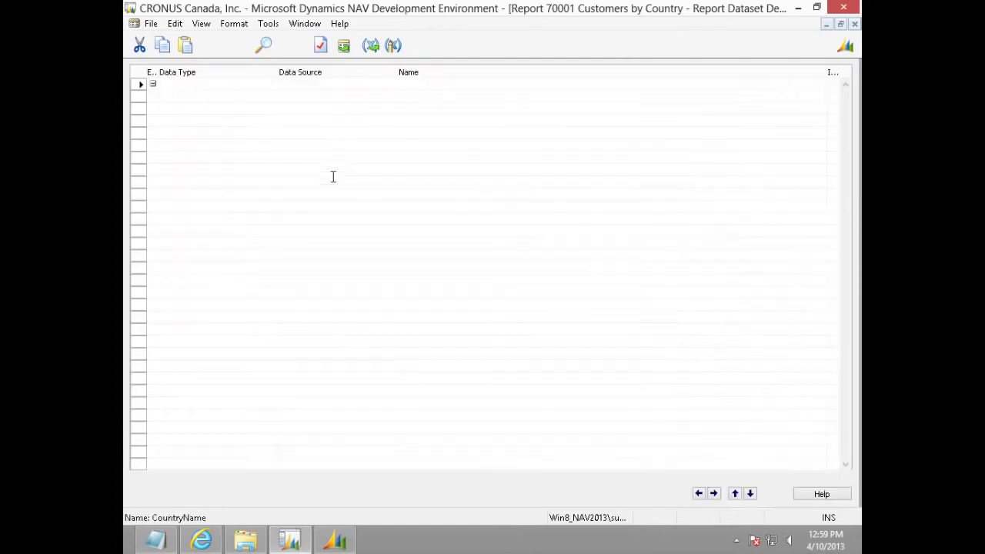
# - Paste code into Customer OnAfterGetRecord setting CountryName from CountryRec.Name, else blank
pyautogui.click(334, 84)
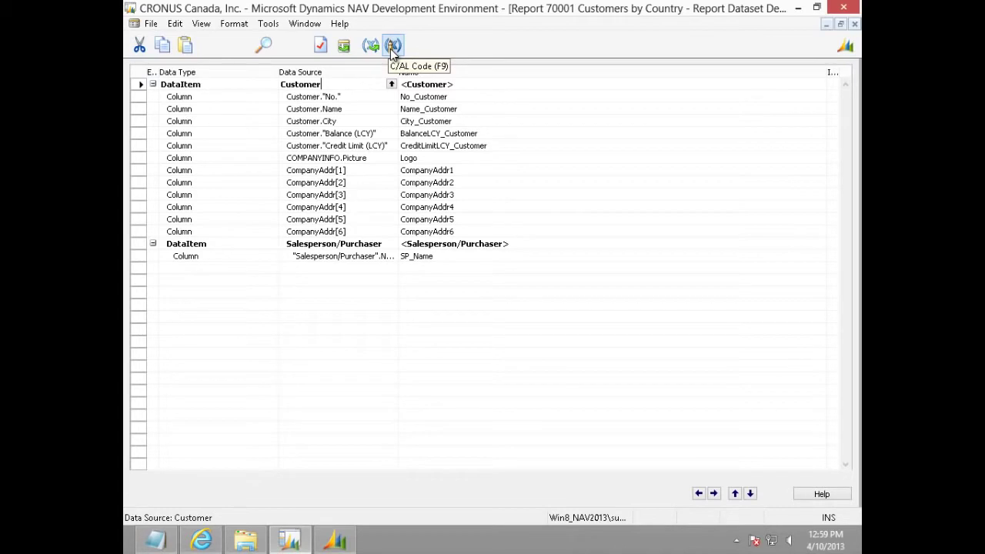
pyautogui.click(392, 48)
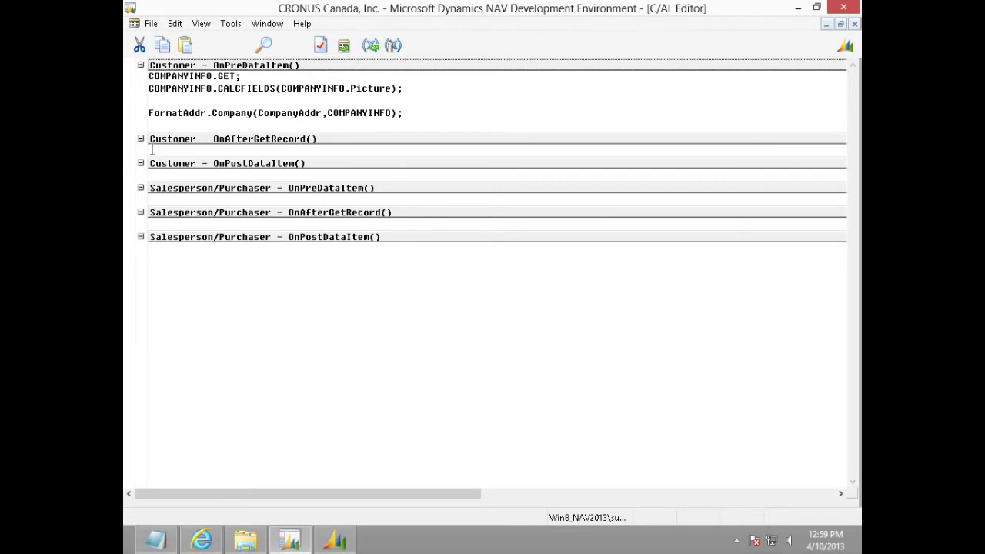
pyautogui.click(153, 150)
pyautogui.rightClick(153, 151)
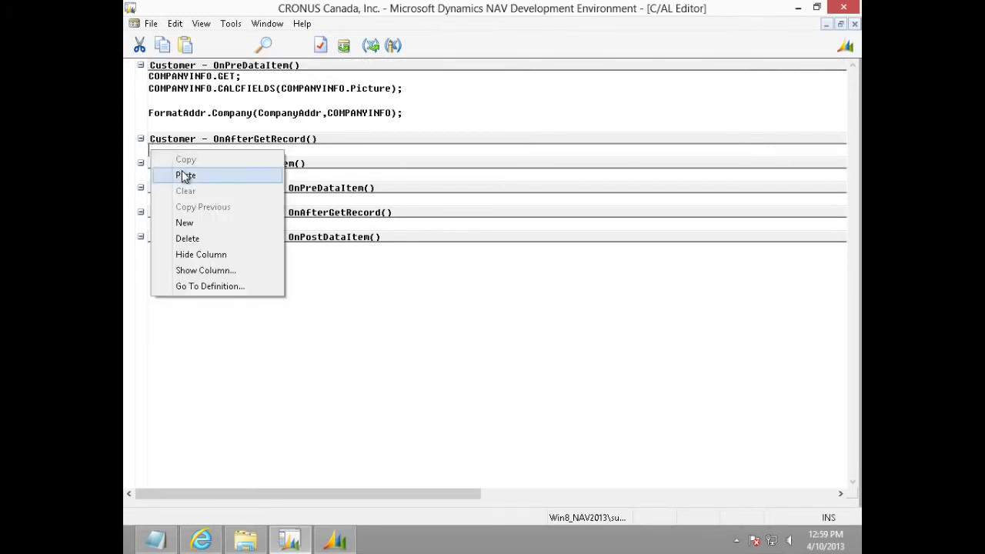
pyautogui.click(186, 176)
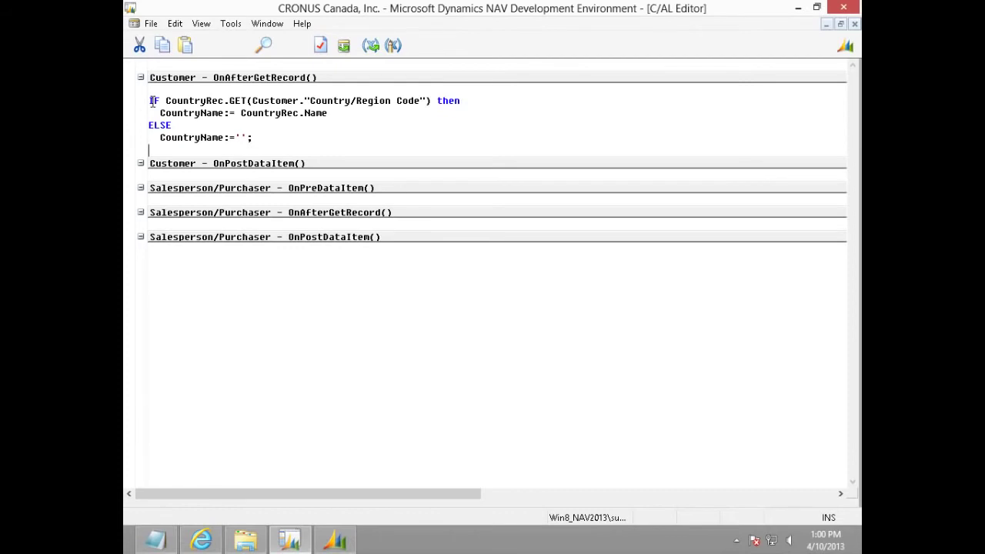
pyautogui.scroll(2, 153, 101)
pyautogui.moveTo(224, 200); pyautogui.dragTo(160, 202)
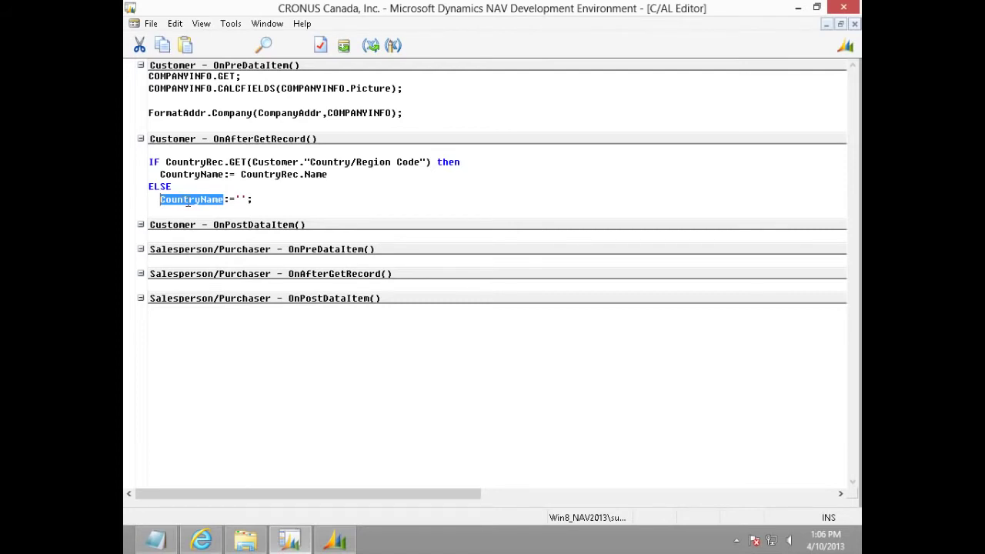
pyautogui.press('Escape')
# - Add a dataset column named CountryName sourced from the CountryName variable, and open the RDLC layout
pyautogui.click(190, 268)
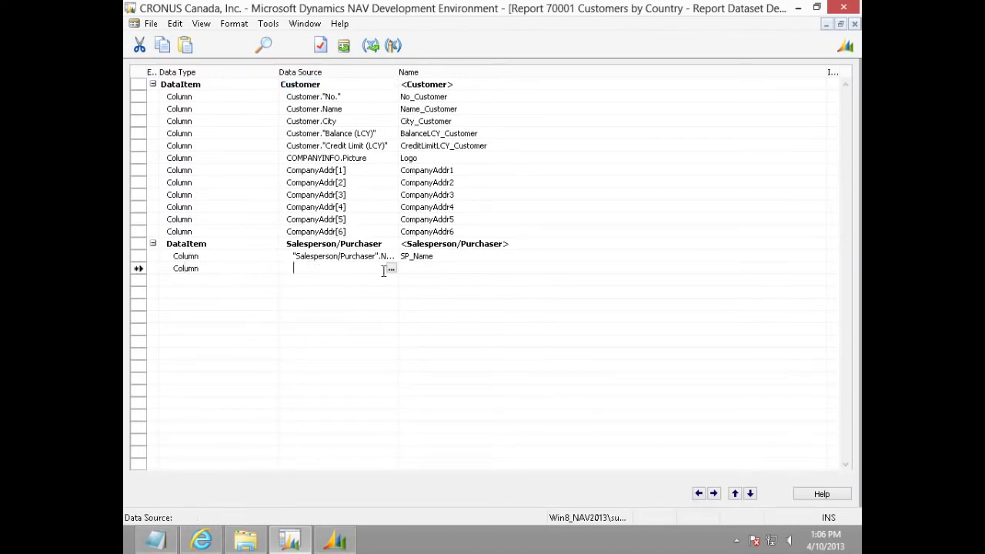
pyautogui.click(391, 270)
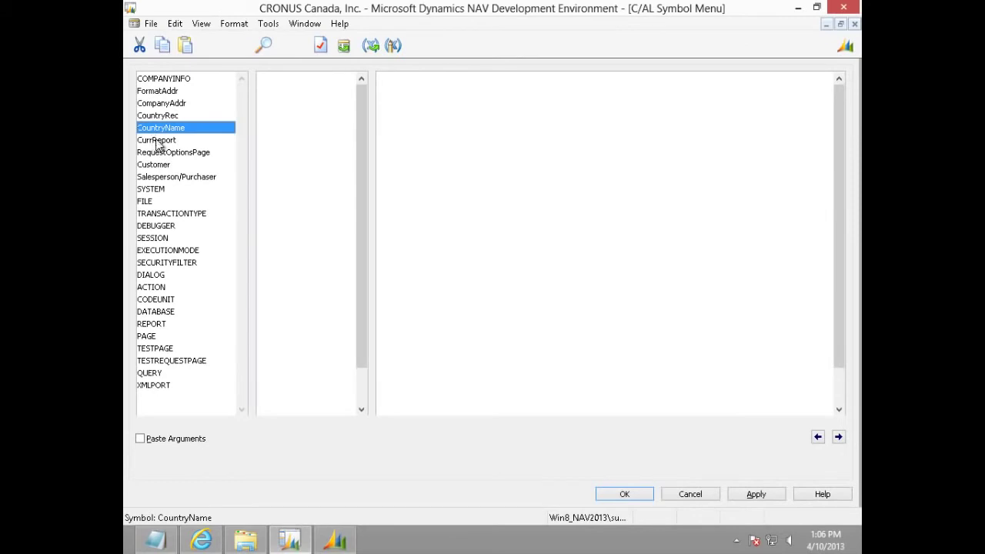
pyautogui.doubleClick(163, 128)
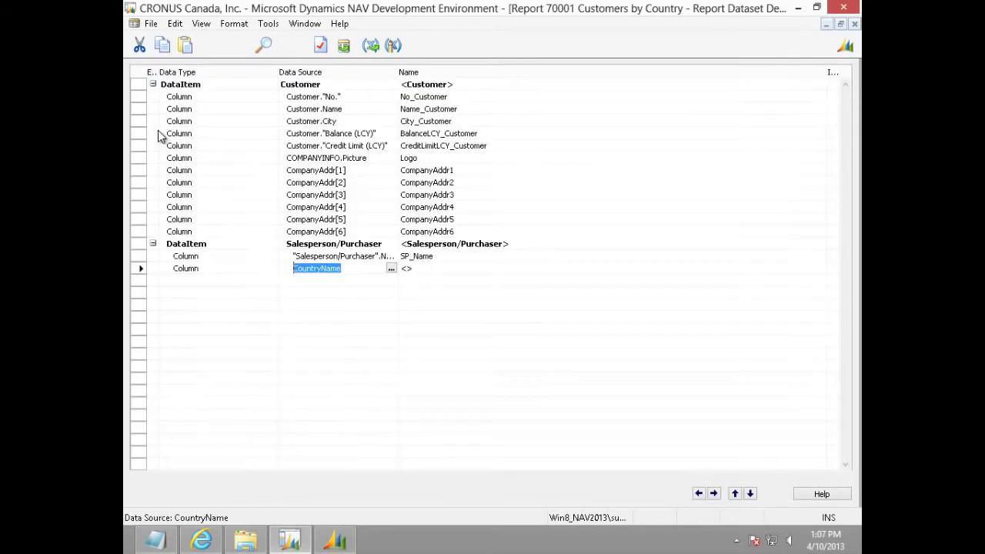
pyautogui.click(419, 269)
pyautogui.write('CountryNam')
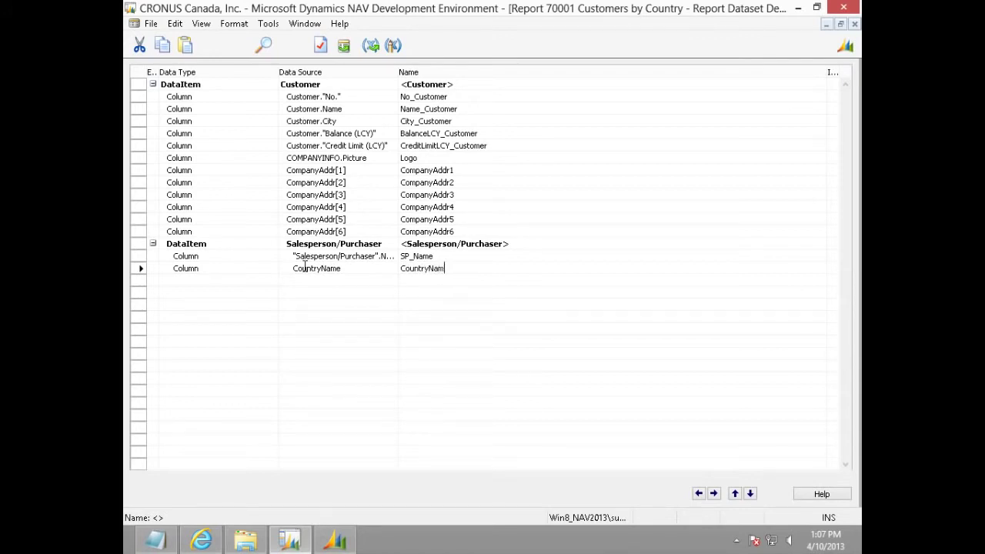
pyautogui.write('e')
pyautogui.press('Return')
pyautogui.press('Up')
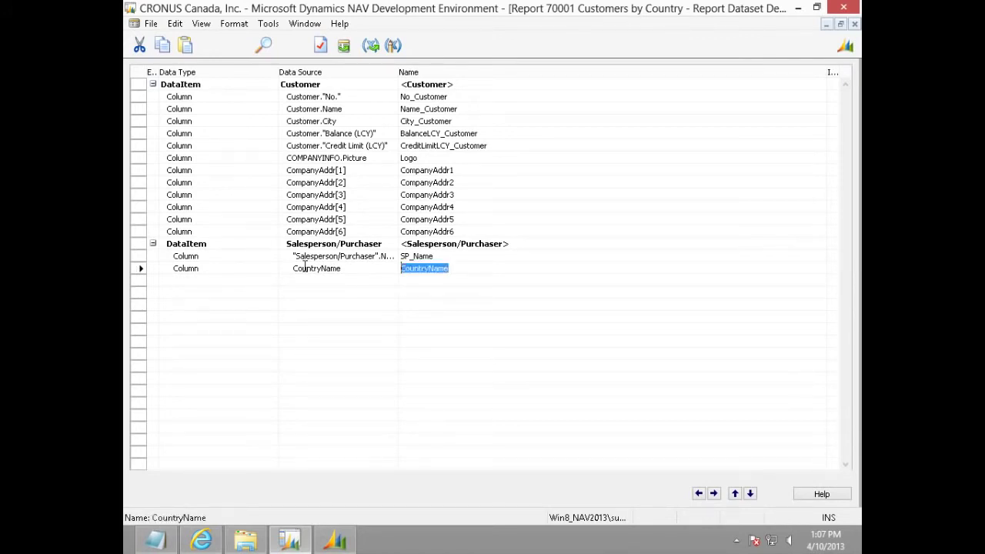
pyautogui.press('F2')
pyautogui.click(201, 24)
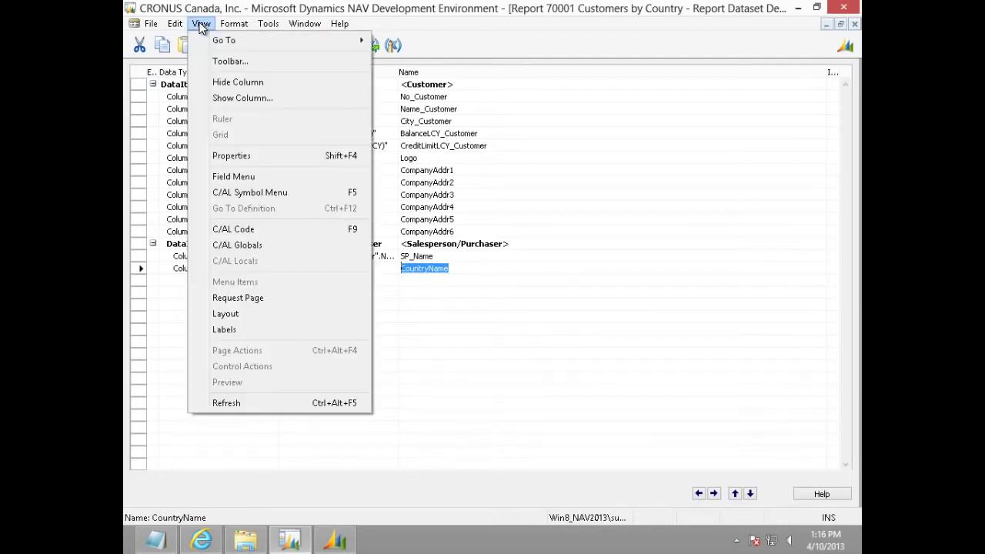
pyautogui.click(260, 314)
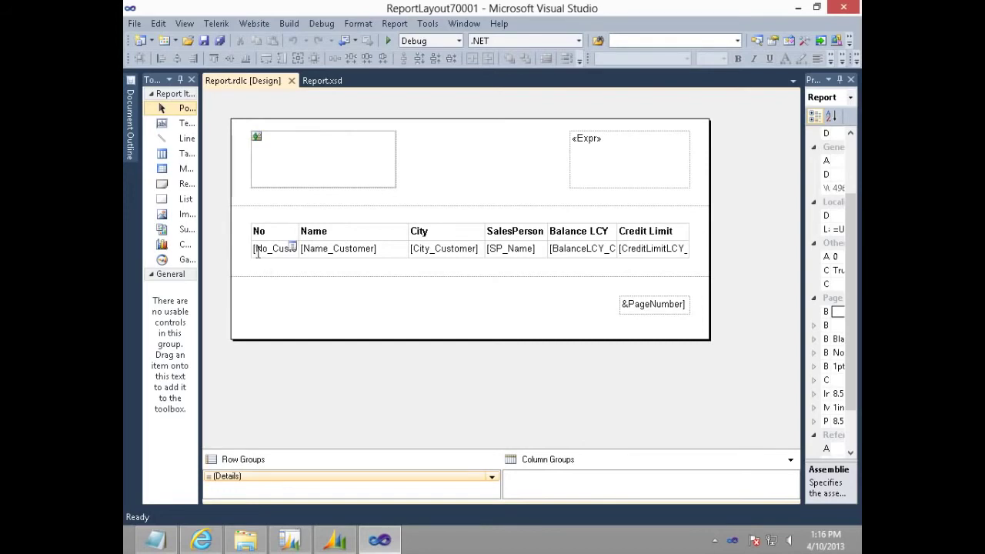
# - Add a parent row group on [CountryName] around the detail row, with group header and footer
pyautogui.click(257, 254)
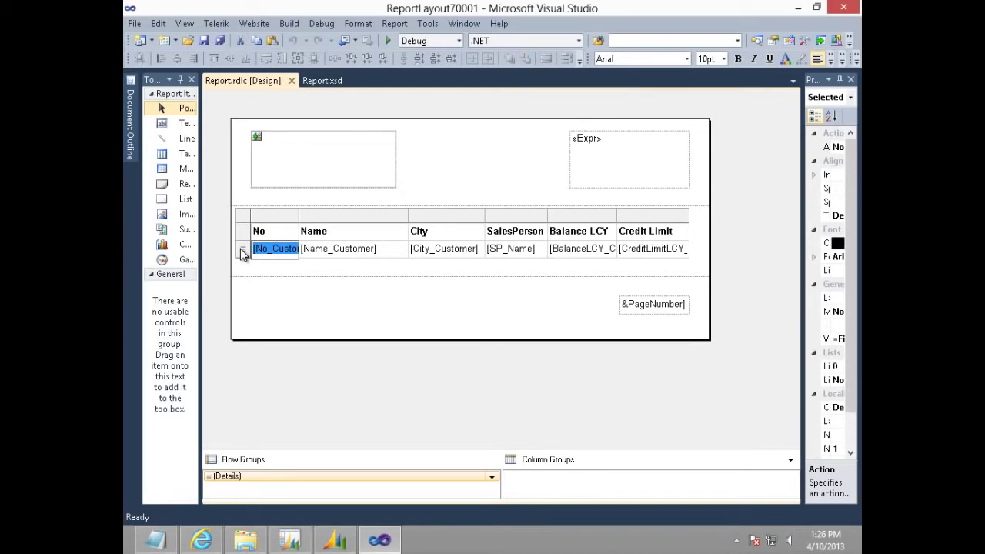
pyautogui.click(243, 254)
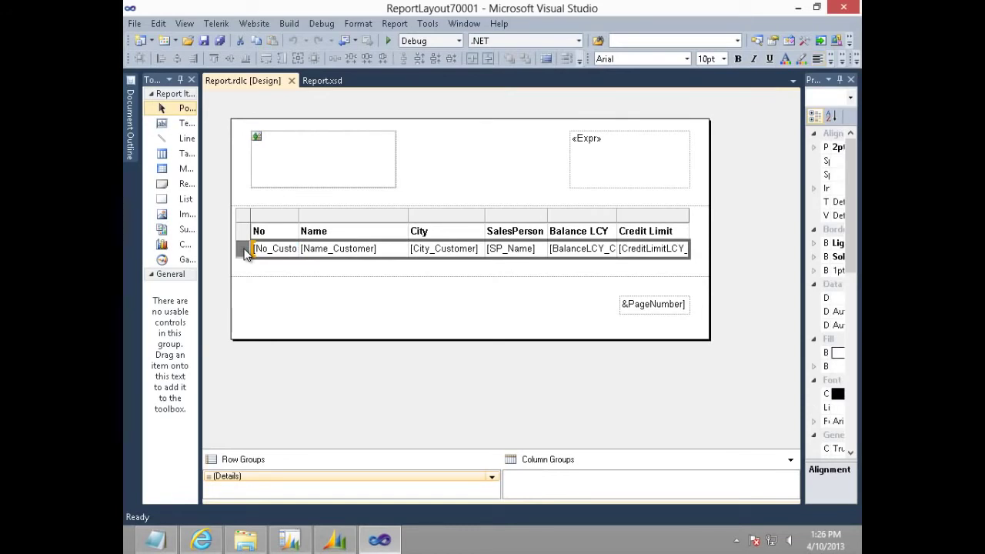
pyautogui.rightClick(244, 254)
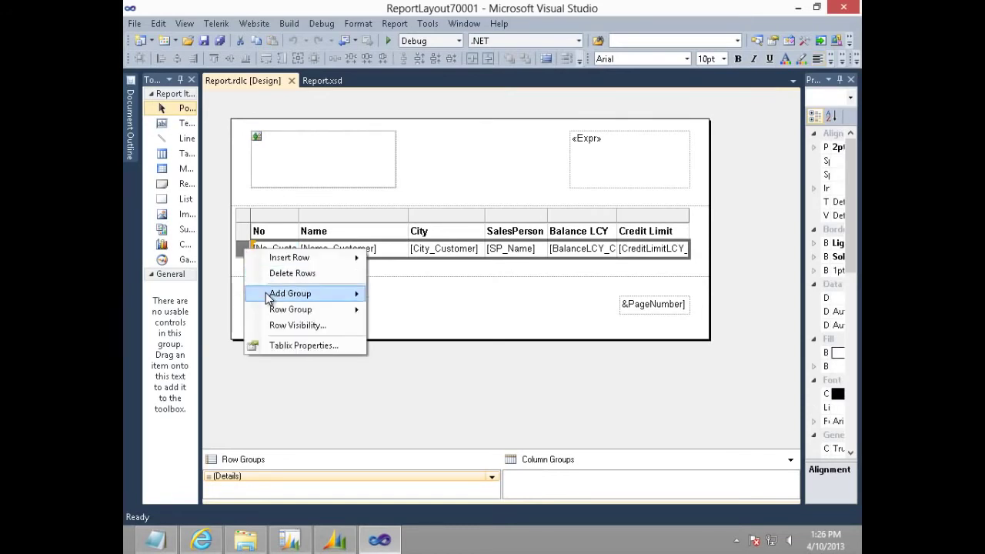
pyautogui.moveTo(267, 299)
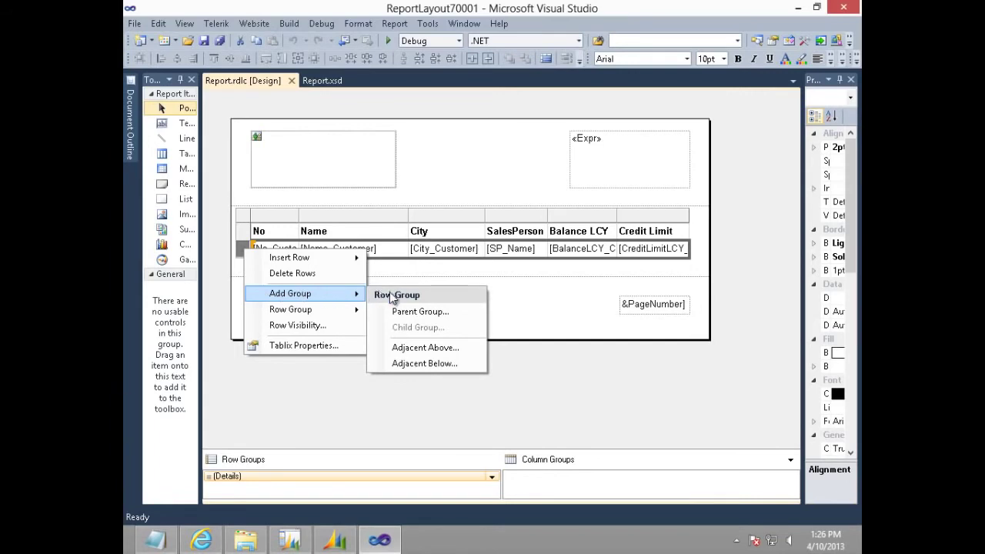
pyautogui.click(425, 311)
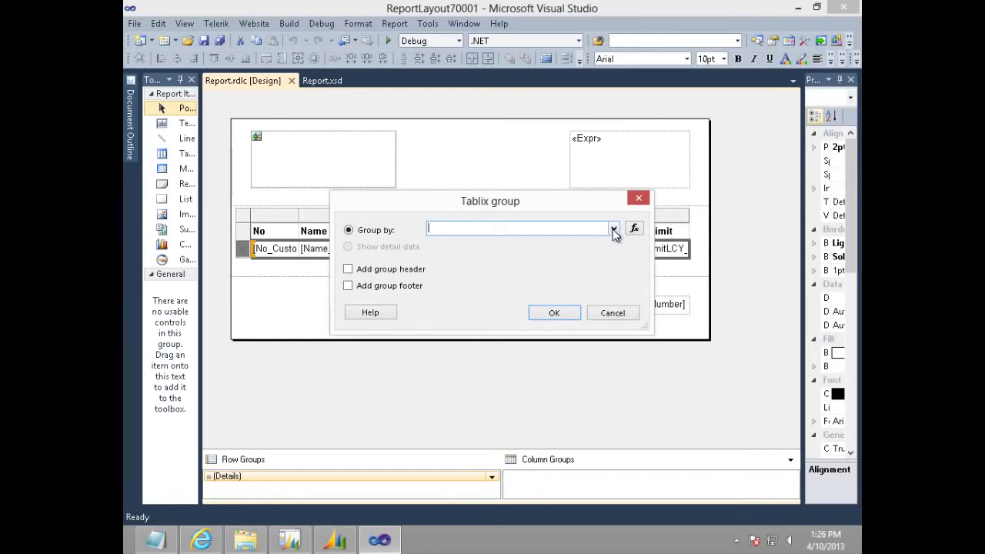
pyautogui.click(613, 229)
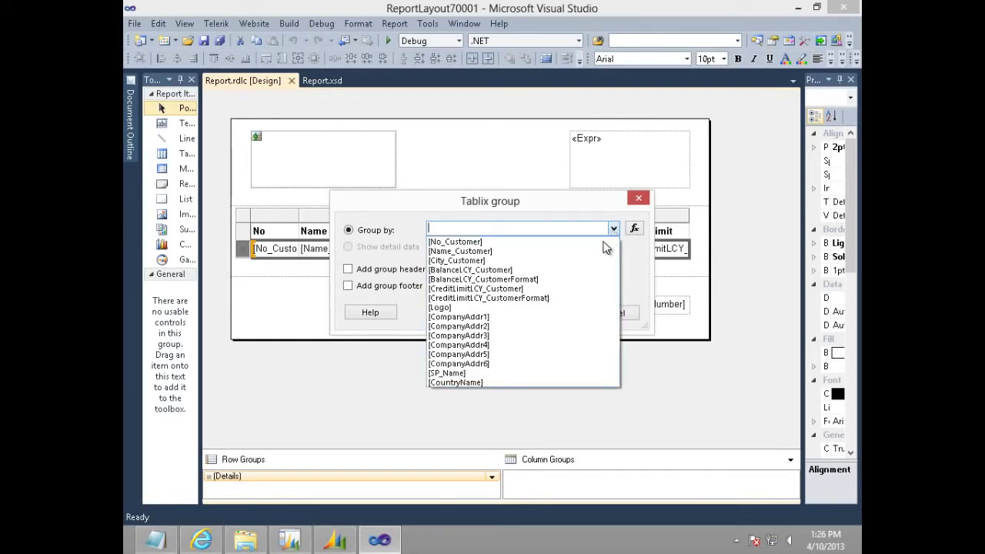
pyautogui.click(572, 381)
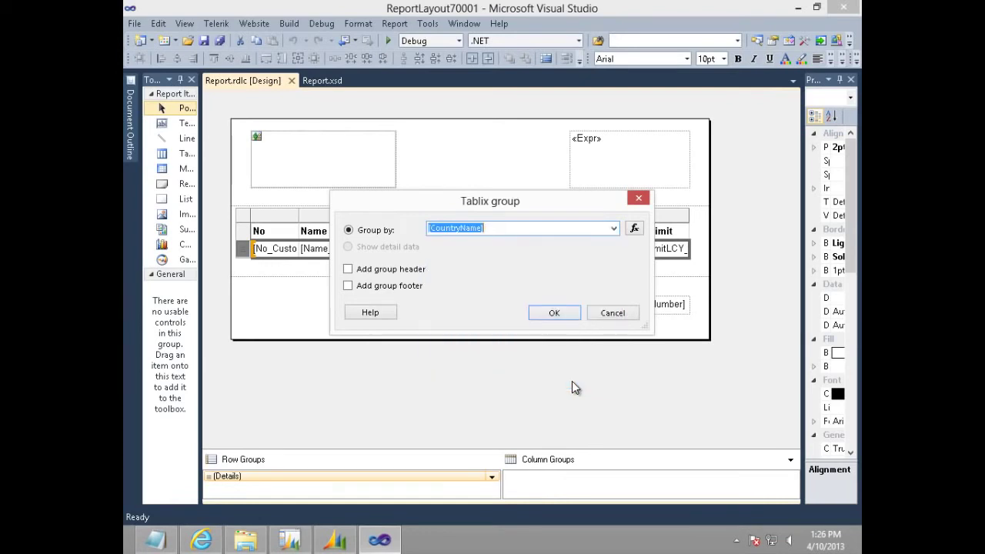
pyautogui.click(348, 270)
pyautogui.click(347, 286)
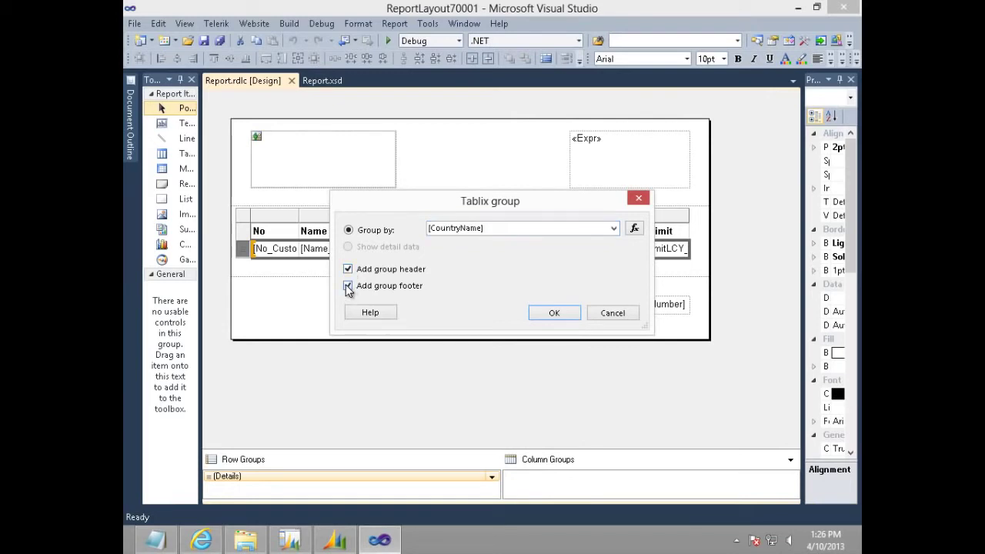
pyautogui.click(568, 316)
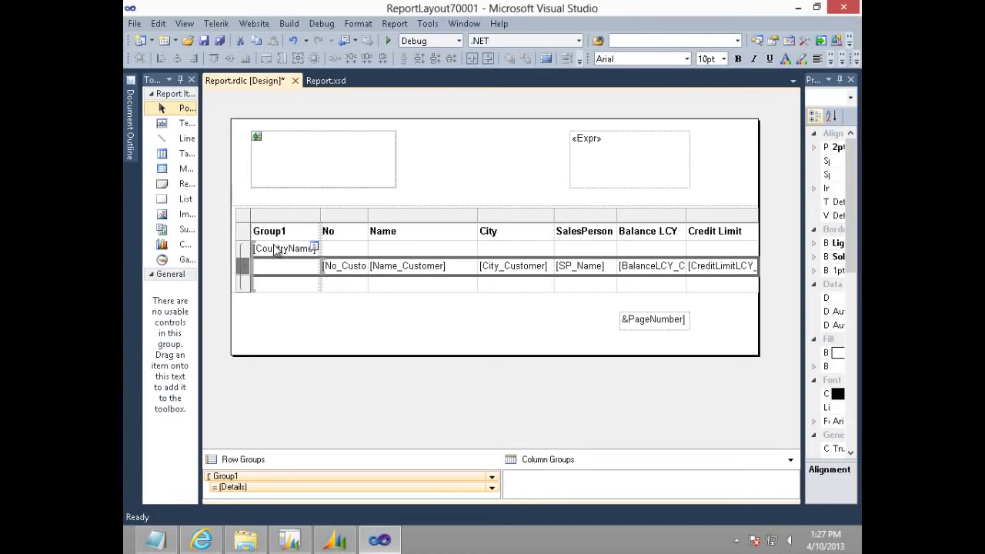
# - Rename the Group1 column heading to 'Country'
pyautogui.click(297, 235)
pyautogui.doubleClick(297, 235)
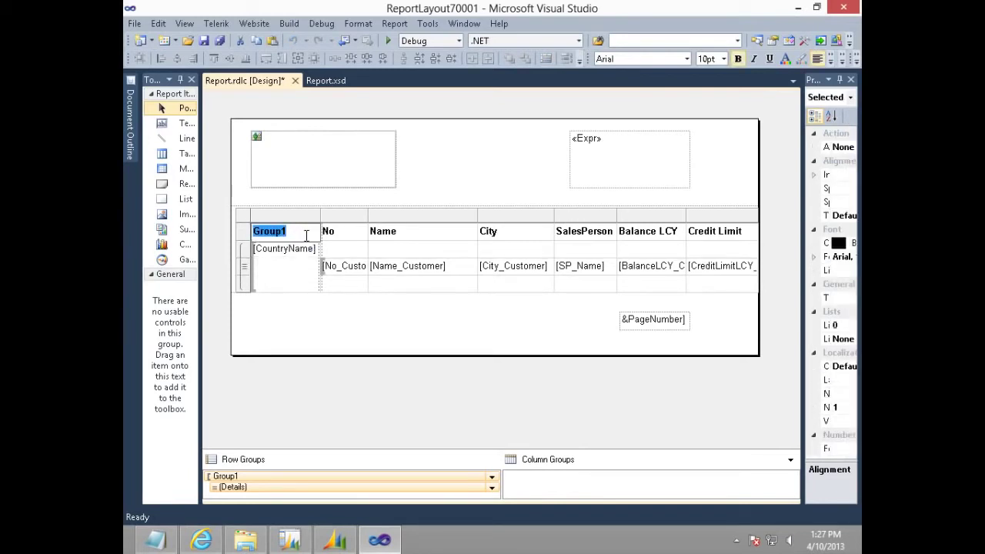
pyautogui.write('Country')
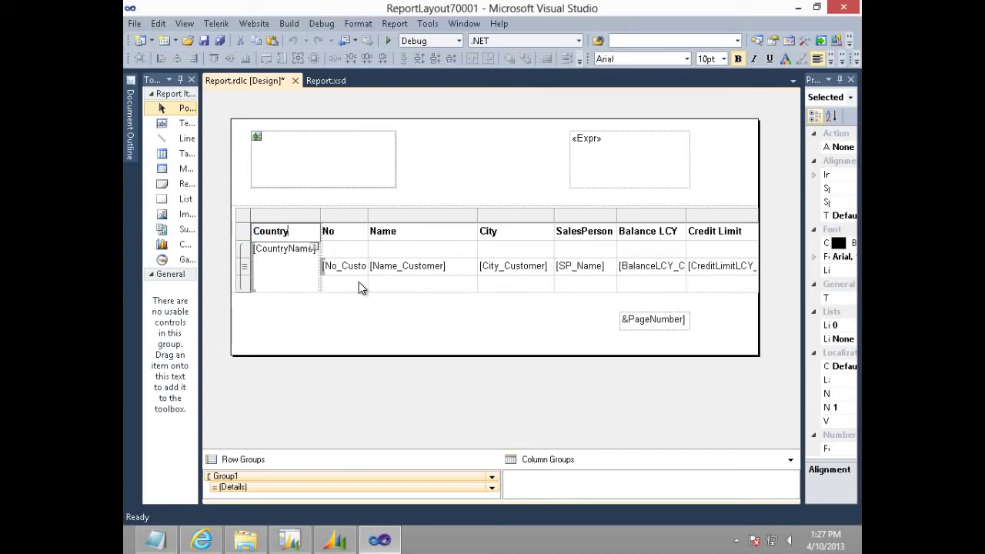
pyautogui.click(423, 284)
# - Narrow the Name, City, Credit Limit, Balance and SalesPerson columns and shrink the report body
pyautogui.click(453, 213)
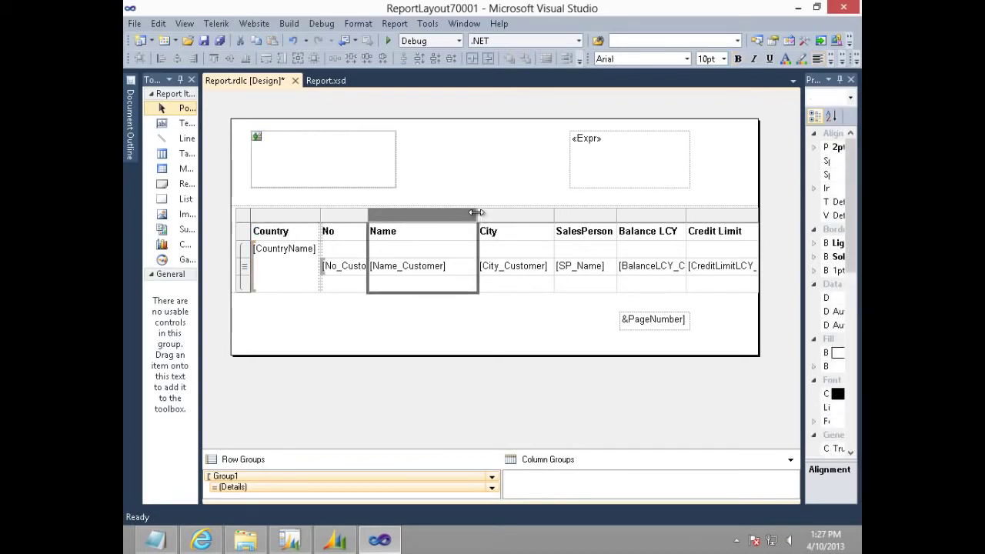
pyautogui.moveTo(477, 212); pyautogui.dragTo(462, 213)
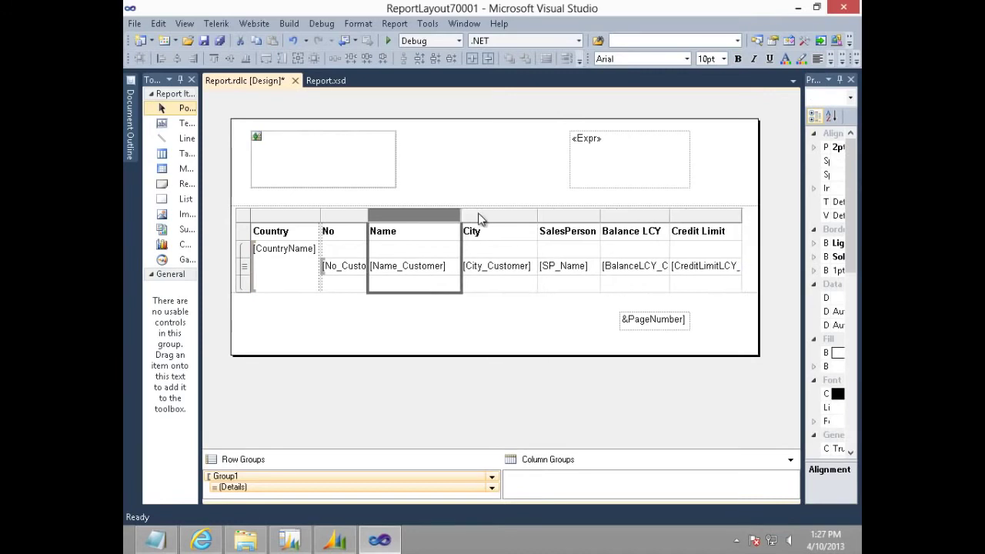
pyautogui.click(534, 213)
pyautogui.moveTo(539, 214); pyautogui.dragTo(520, 214)
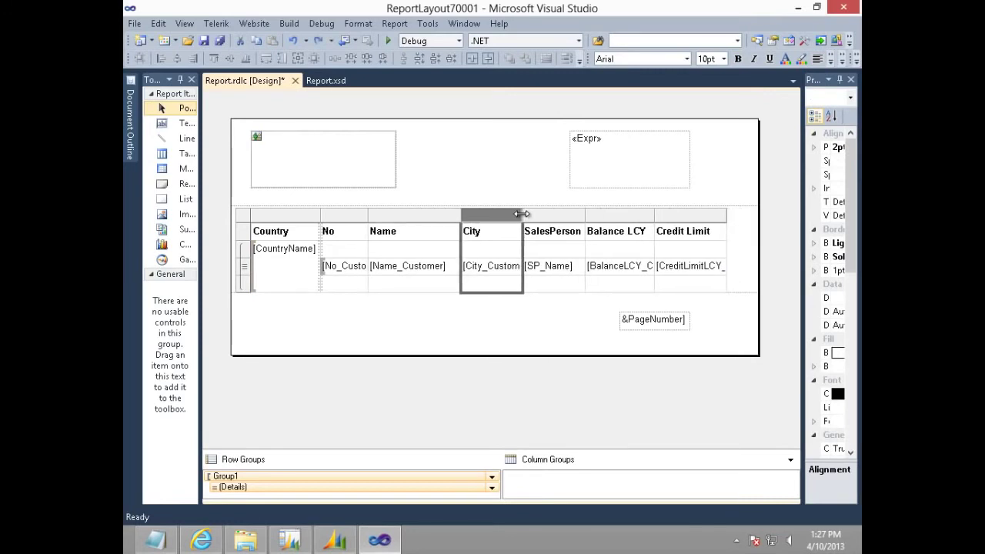
pyautogui.moveTo(725, 214); pyautogui.dragTo(707, 214)
pyautogui.moveTo(645, 214); pyautogui.dragTo(632, 214)
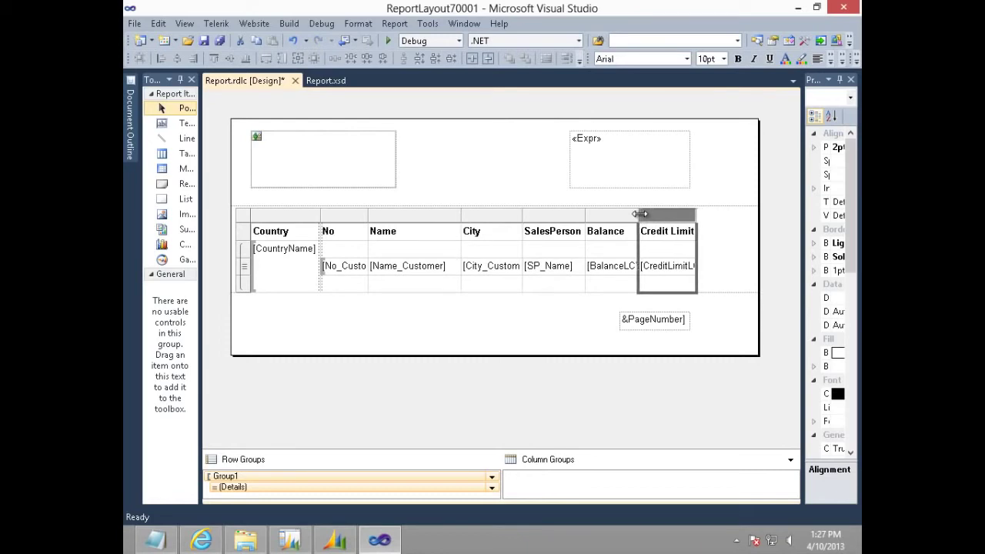
pyautogui.moveTo(758, 226); pyautogui.dragTo(707, 226)
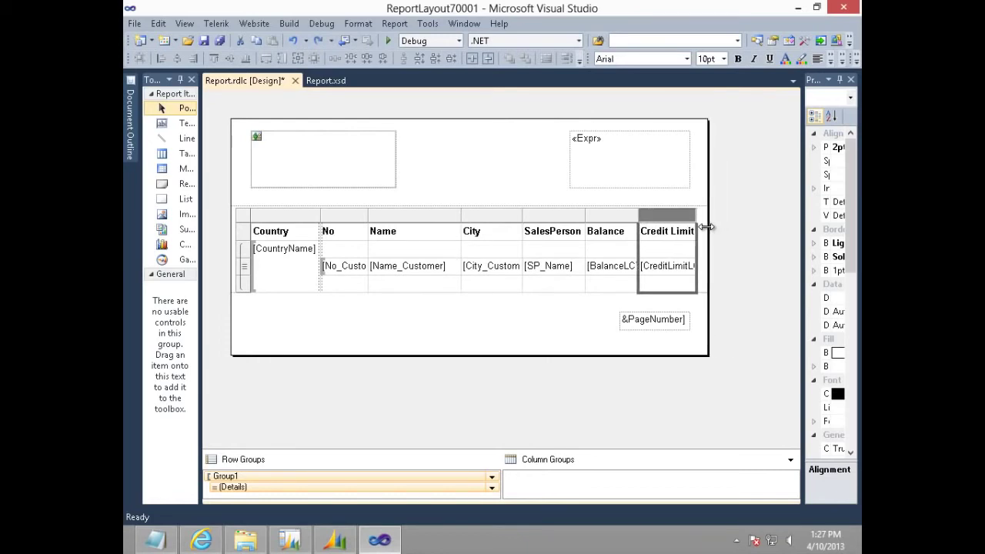
pyautogui.moveTo(583, 214); pyautogui.dragTo(578, 210)
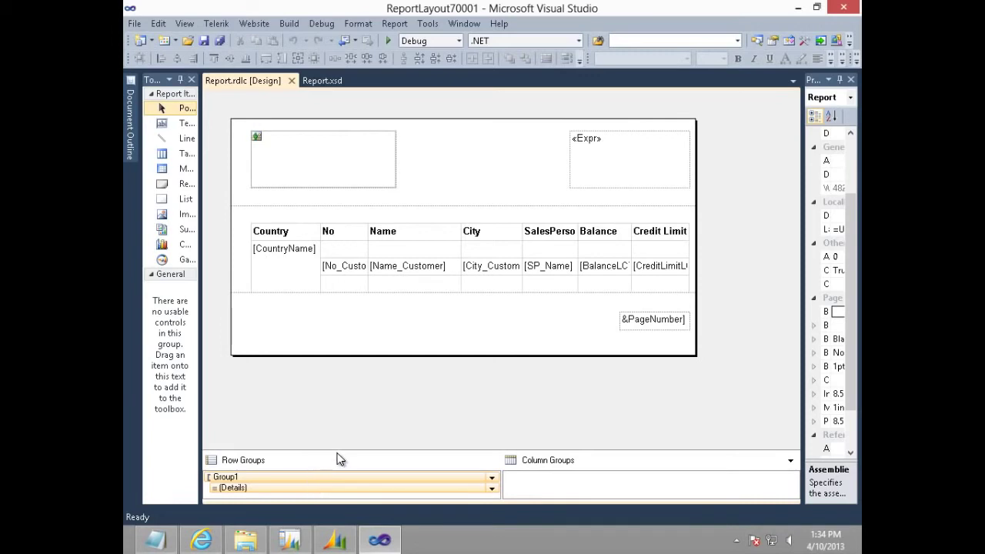
# - Enlarge the Row Groups pane and open Group Properties for Group1
pyautogui.moveTo(367, 450); pyautogui.dragTo(367, 401)
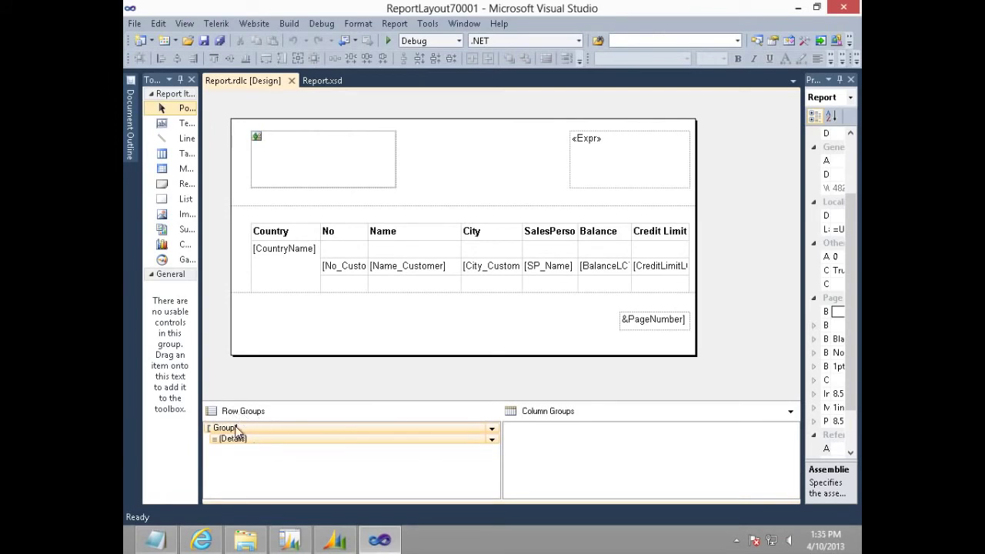
pyautogui.click(239, 428)
pyautogui.rightClick(241, 433)
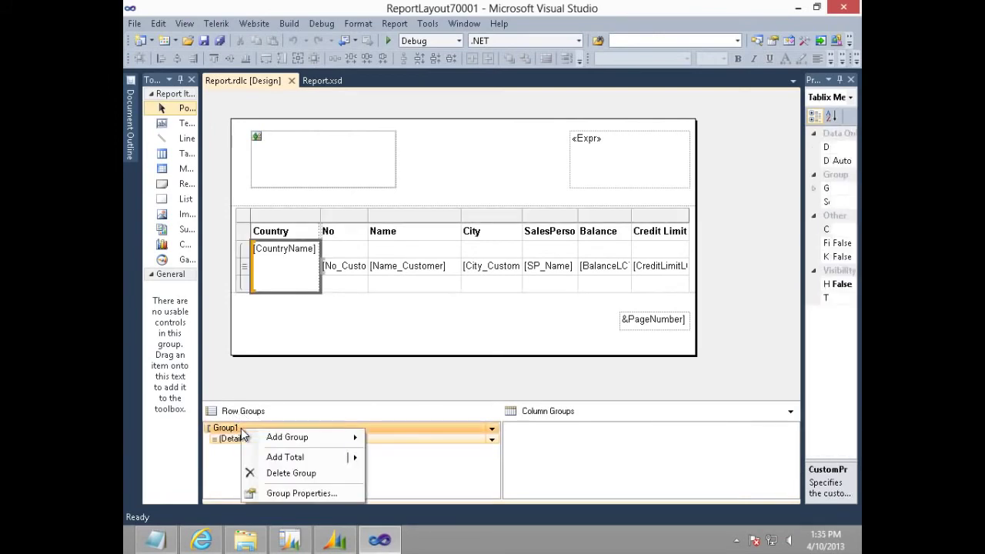
pyautogui.click(276, 493)
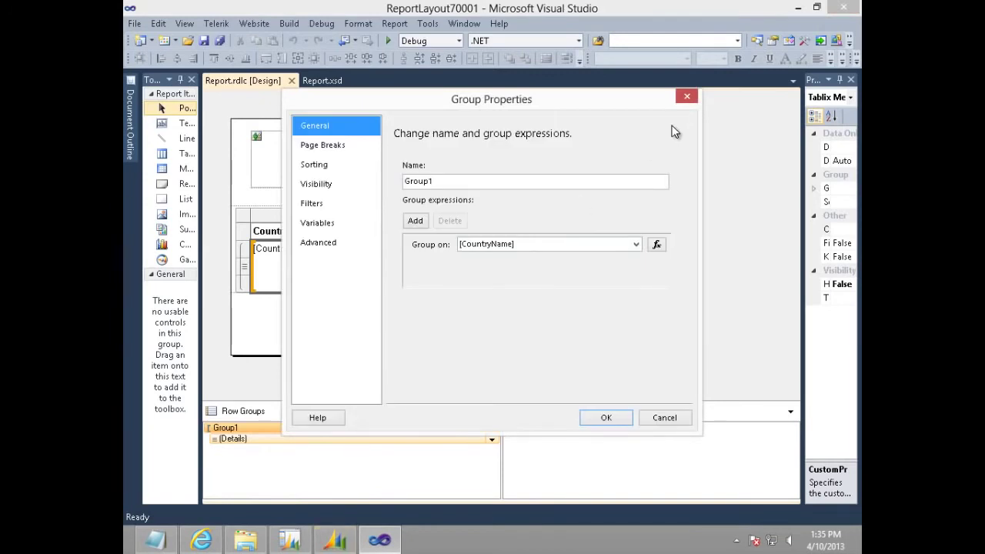
# - Close Group Properties and split the CountryName cell off the detail row
pyautogui.click(687, 97)
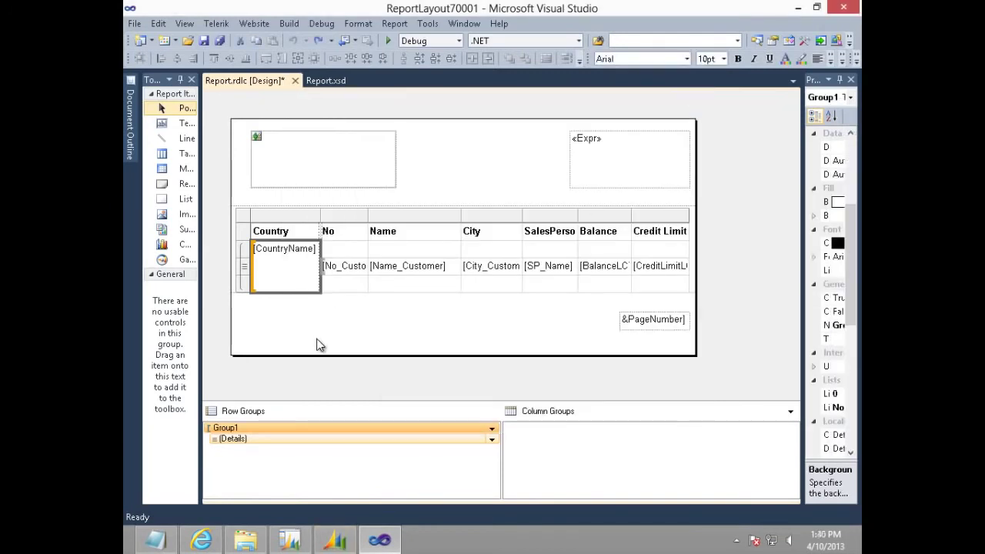
pyautogui.rightClick(296, 264)
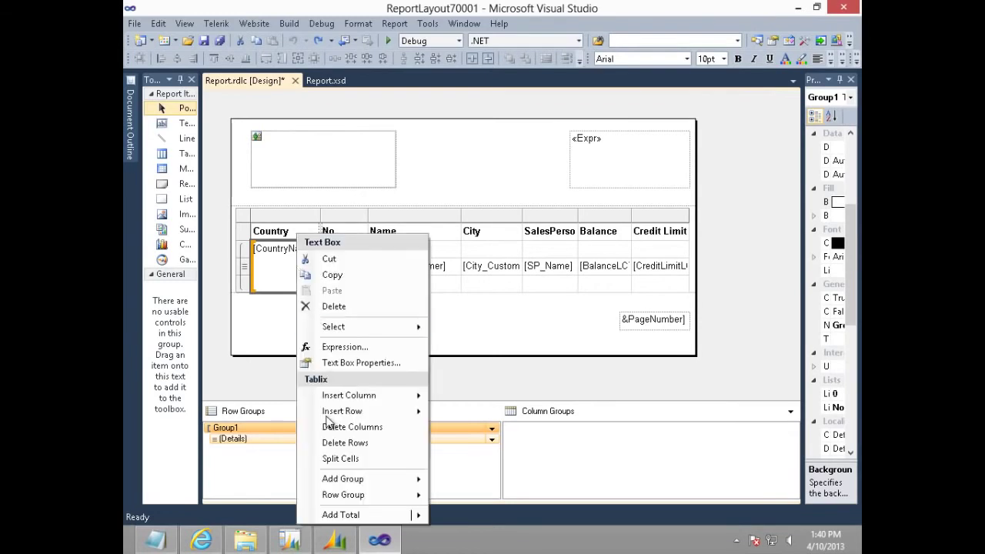
pyautogui.click(327, 461)
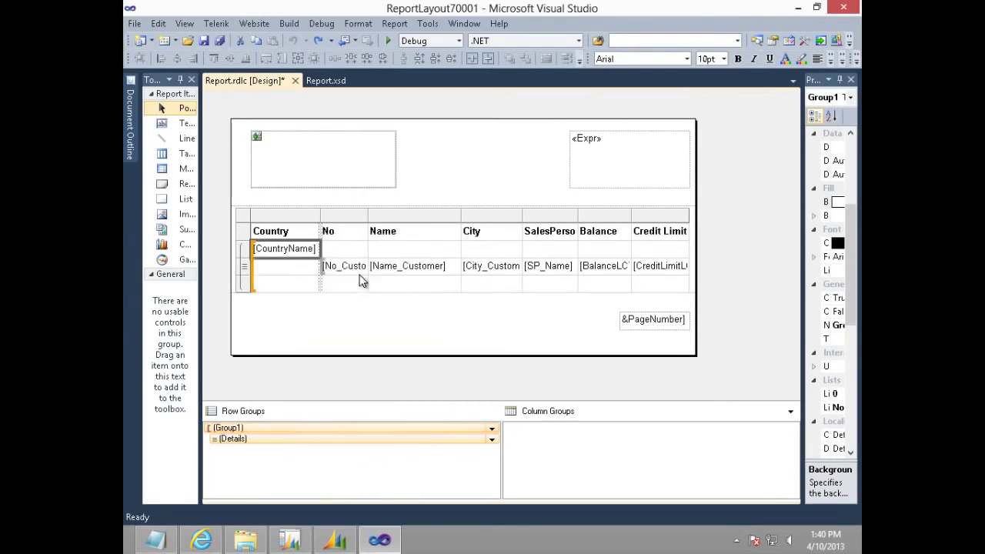
# - Shade the country header row light grey and make [CountryName] bold
pyautogui.click(246, 250)
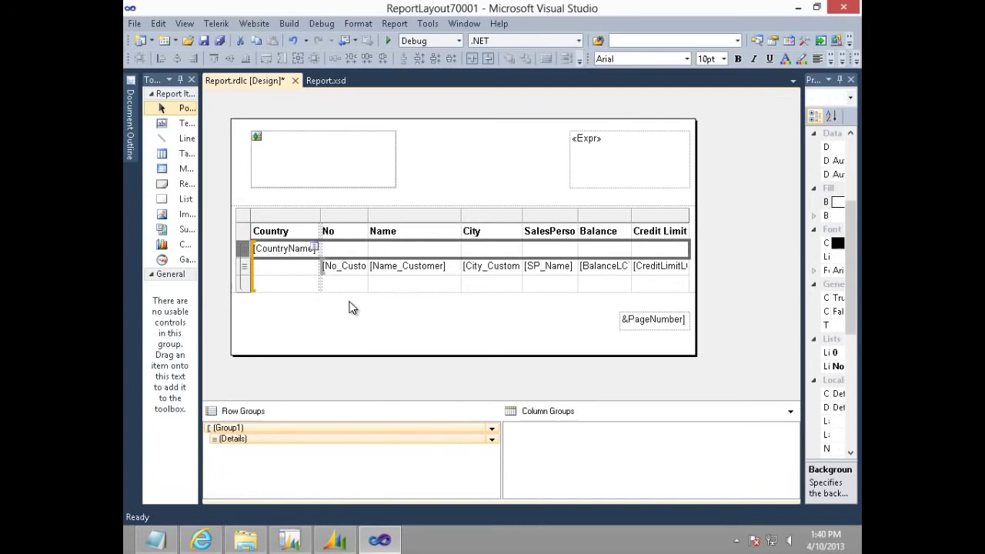
pyautogui.click(803, 60)
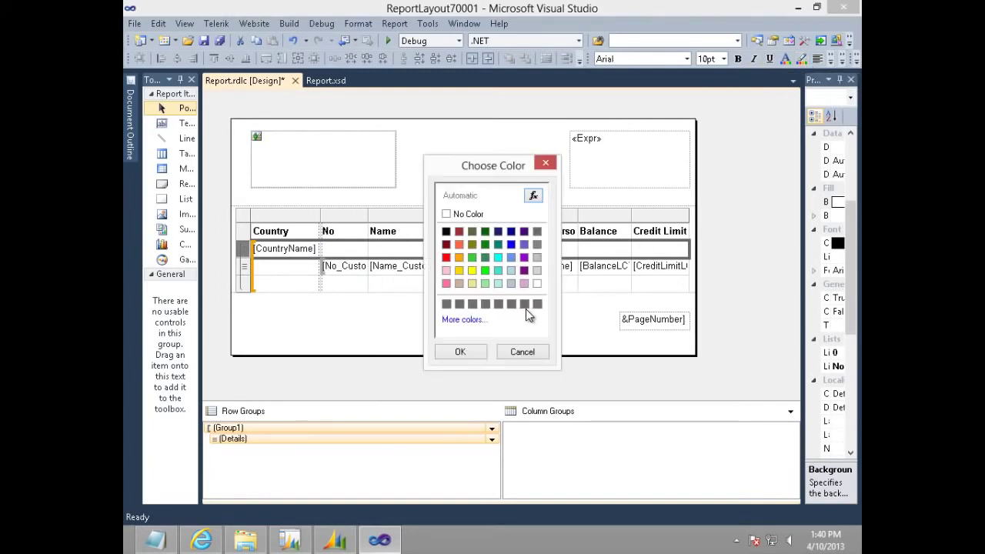
pyautogui.click(538, 270)
pyautogui.click(460, 351)
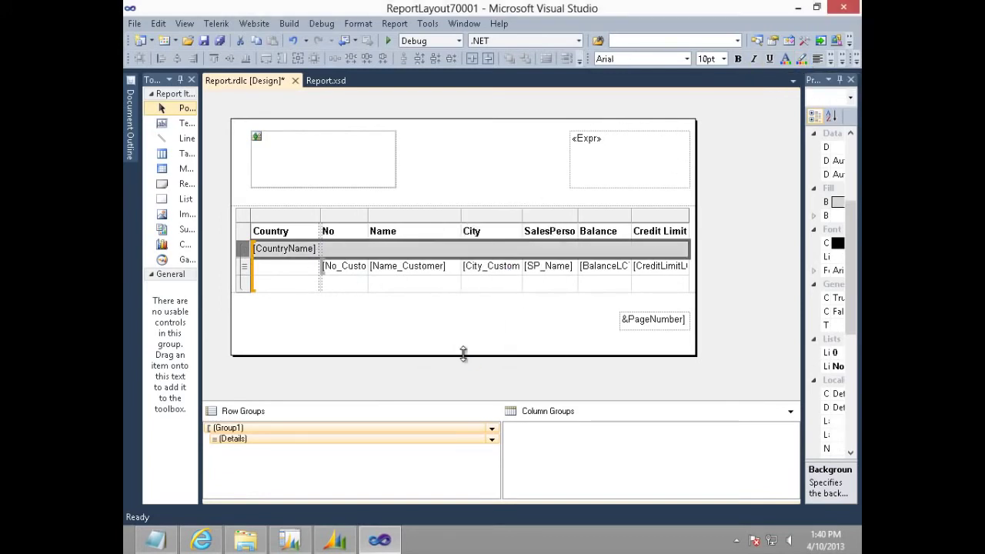
pyautogui.click(300, 255)
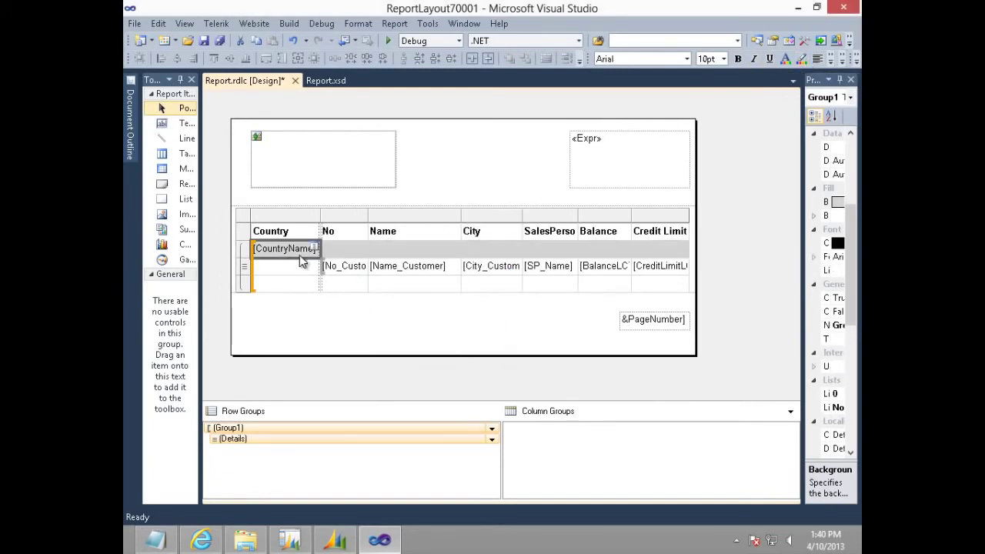
pyautogui.click(738, 61)
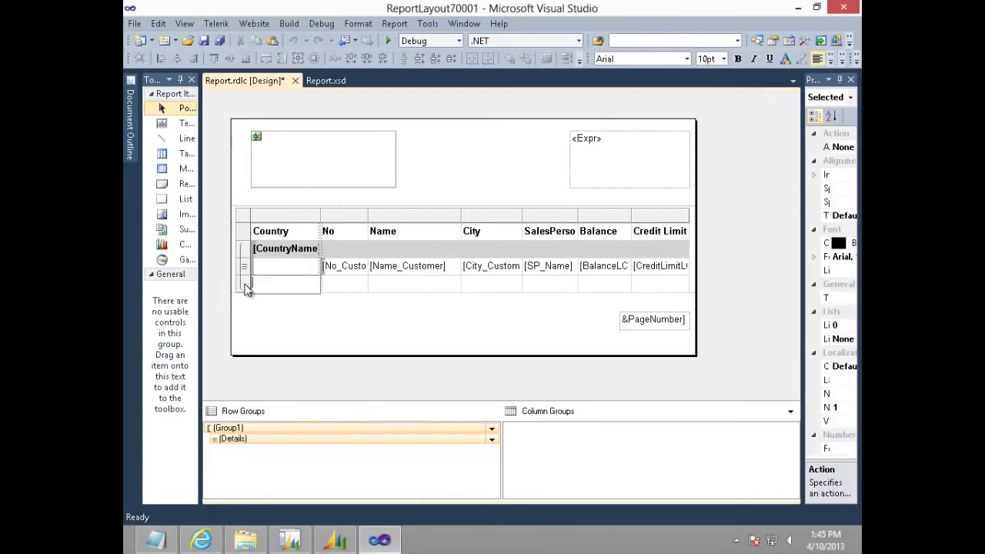
# - Set the footer row's Country cell to the expression ="Total for "+Fields!CountryName.Value
pyautogui.click(243, 284)
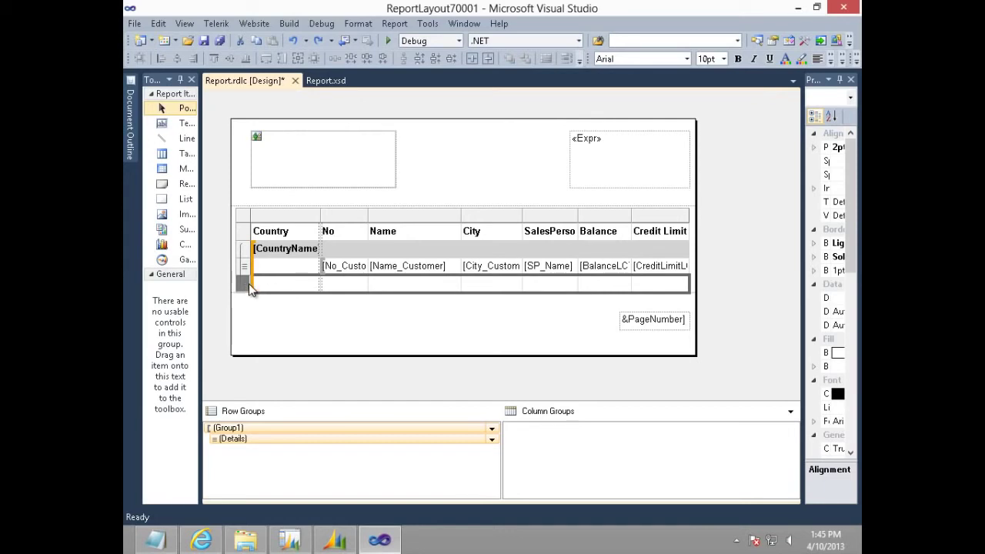
pyautogui.click(296, 289)
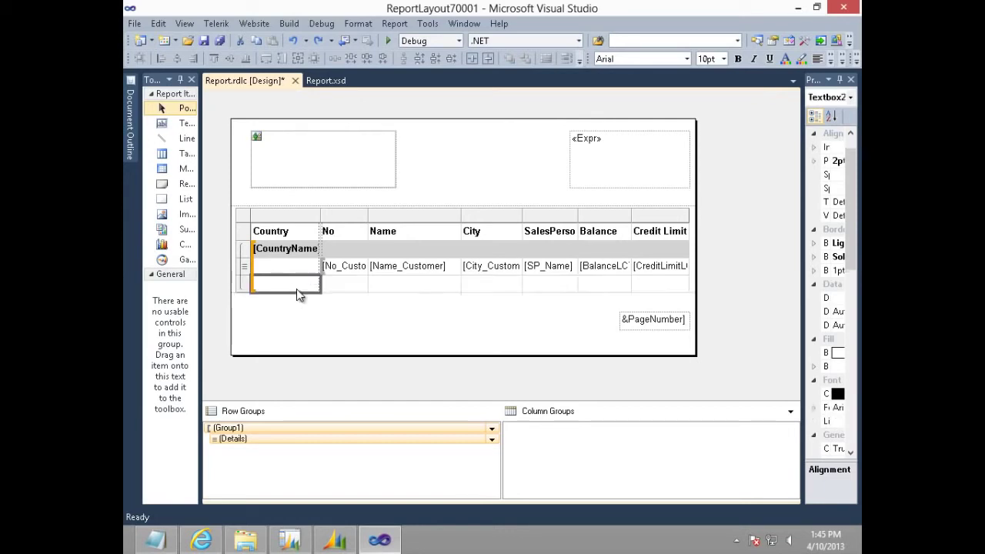
pyautogui.rightClick(297, 285)
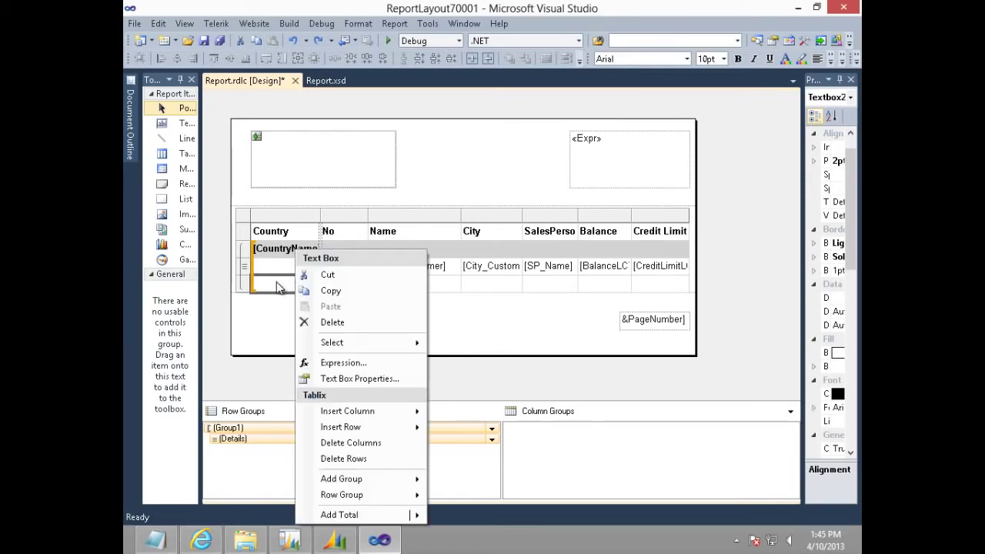
pyautogui.click(345, 366)
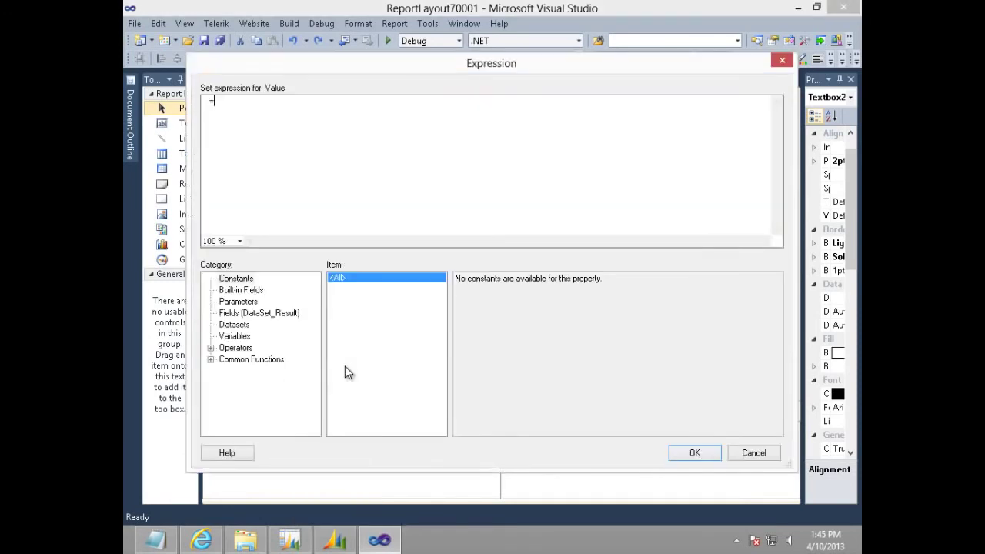
pyautogui.rightClick(264, 100)
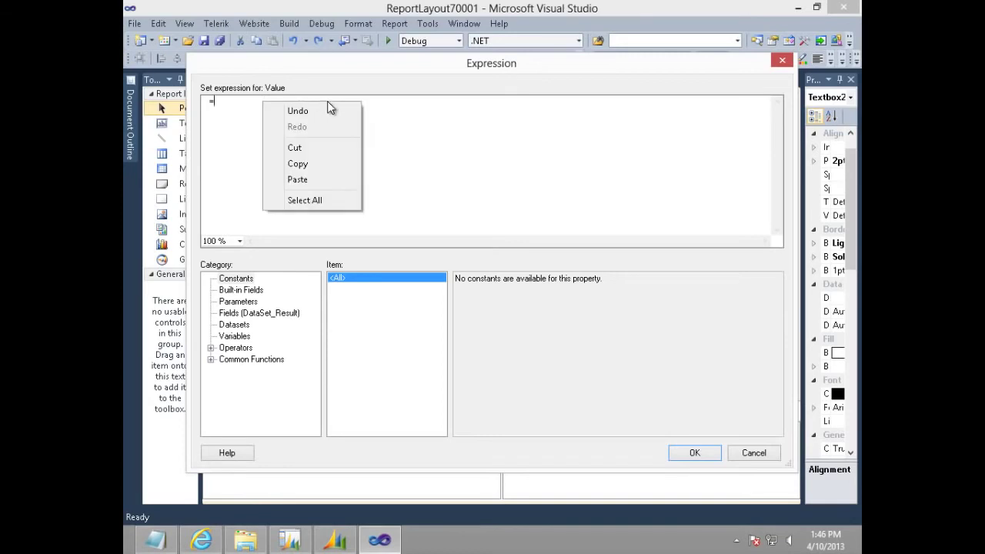
pyautogui.click(326, 179)
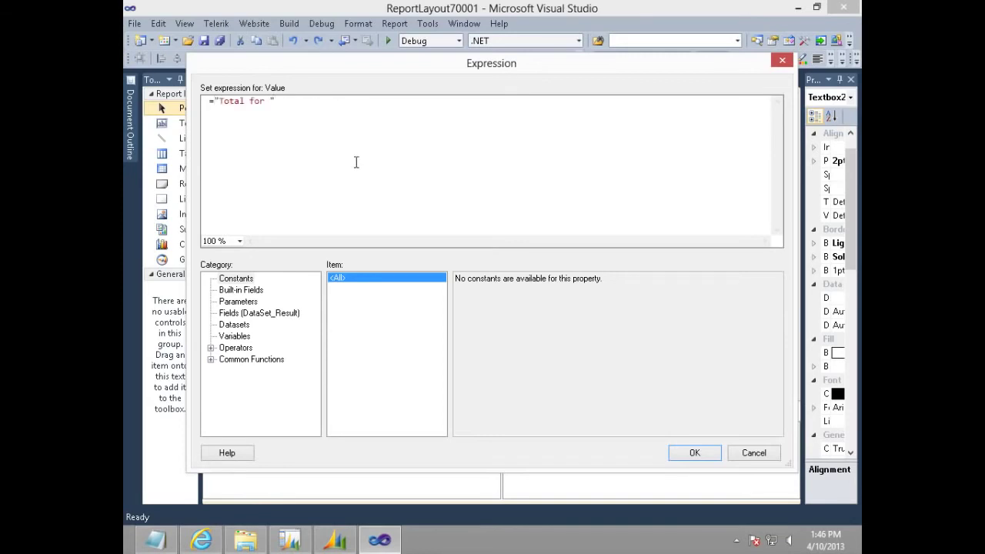
pyautogui.write('+')
pyautogui.click(237, 313)
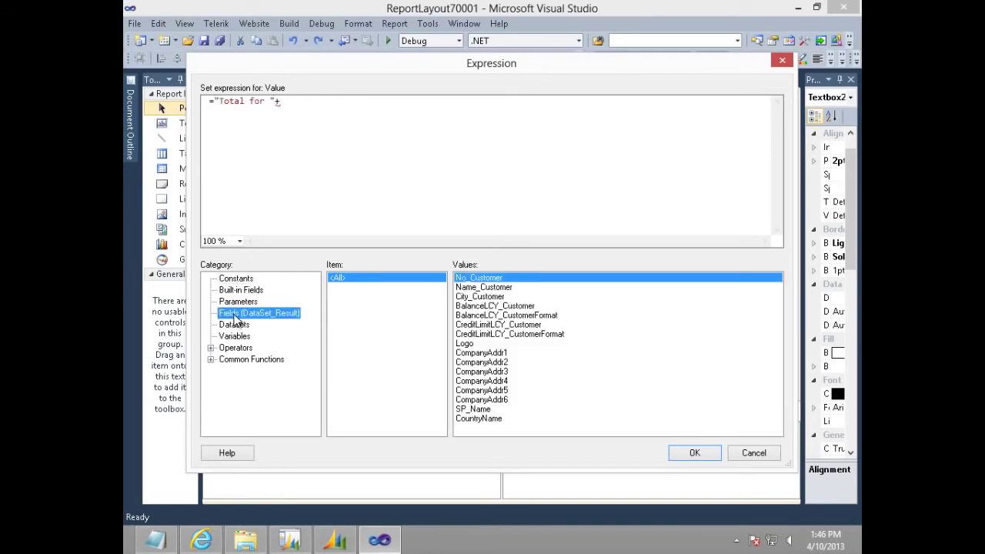
pyautogui.doubleClick(481, 419)
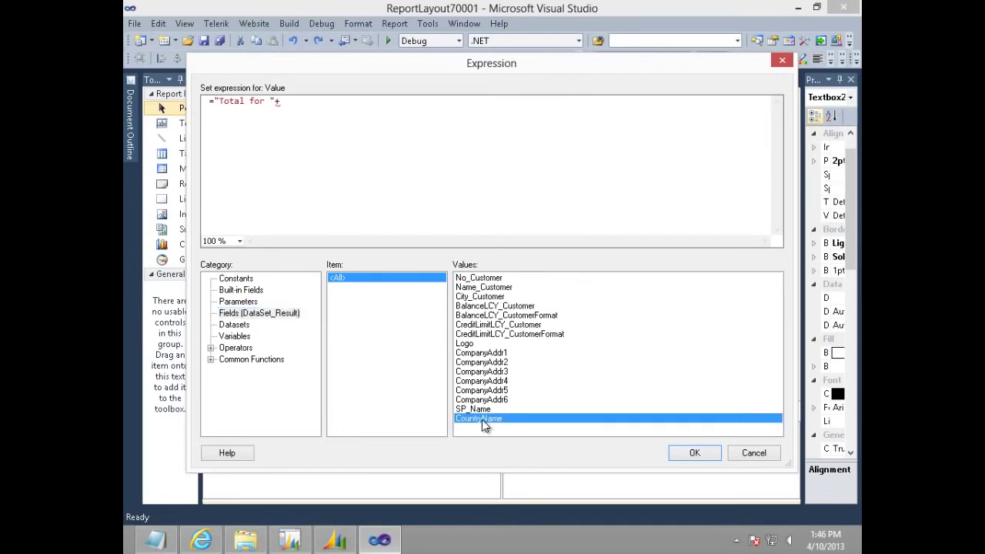
pyautogui.click(693, 452)
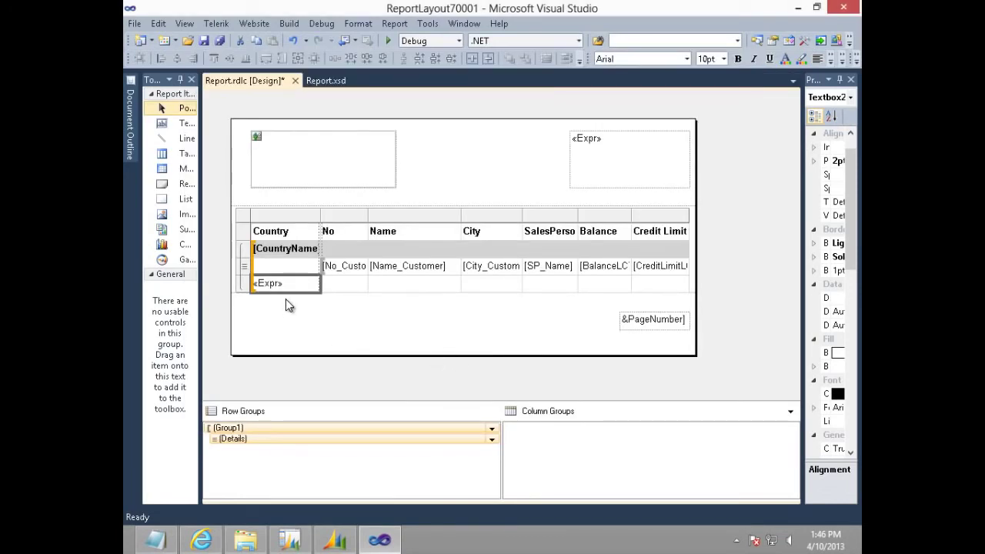
# - Give the footer Balance cell the expression =Sum(Fields!BalanceLCY_Customer.Value)
pyautogui.click(603, 287)
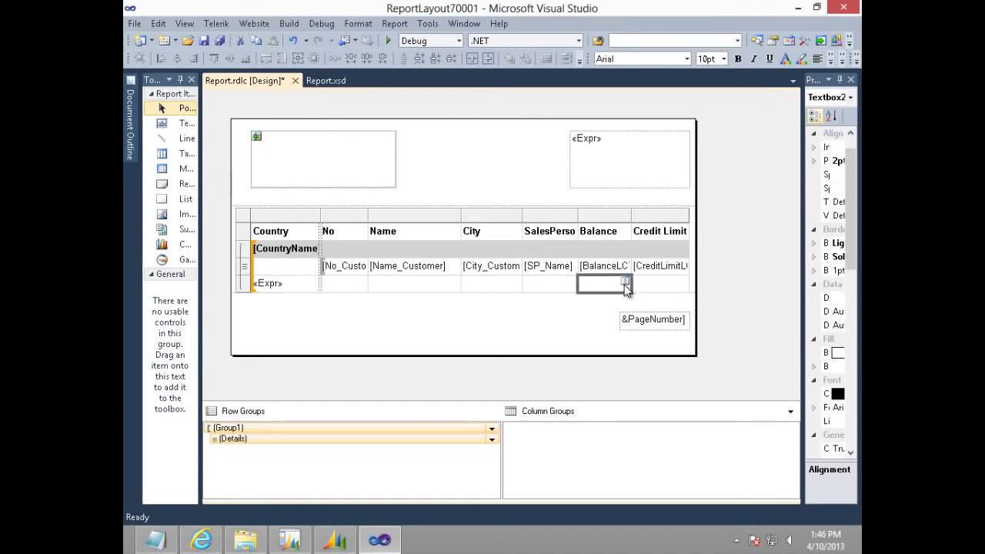
pyautogui.rightClick(623, 286)
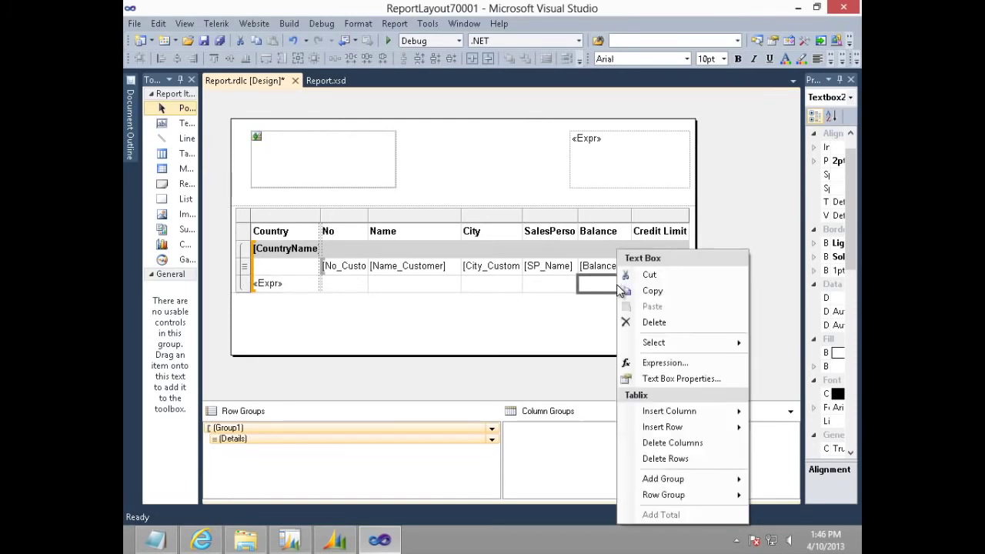
pyautogui.click(651, 365)
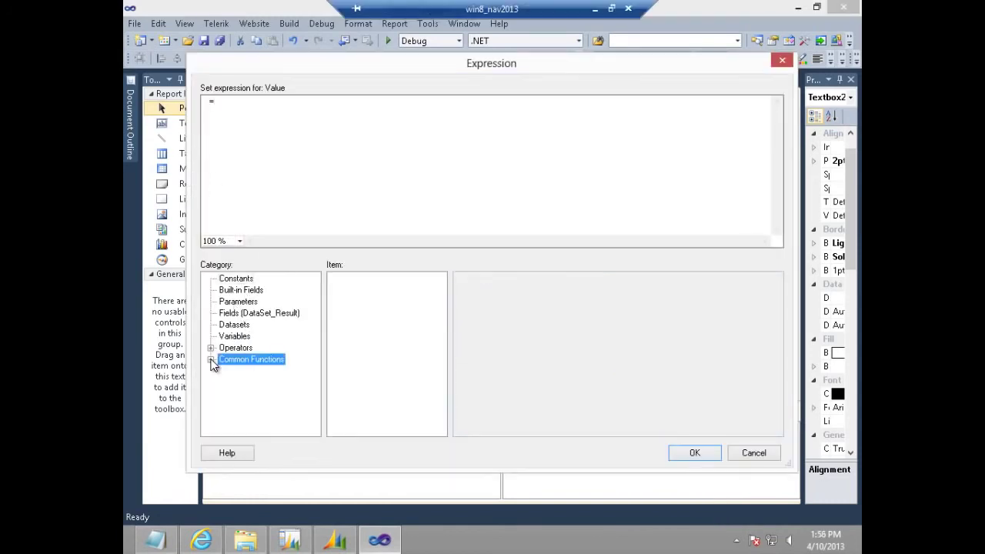
pyautogui.click(210, 358)
pyautogui.click(249, 395)
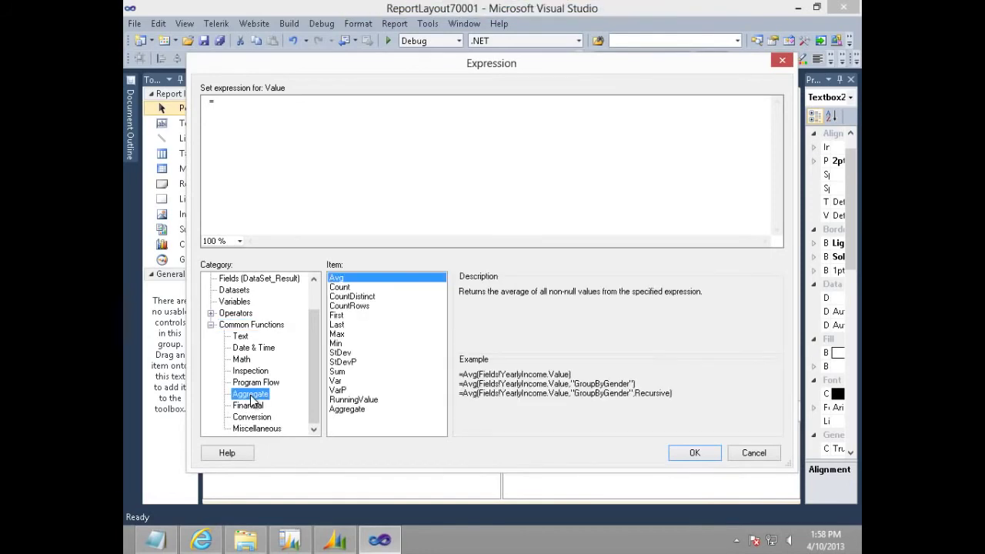
pyautogui.click(337, 373)
pyautogui.doubleClick(338, 374)
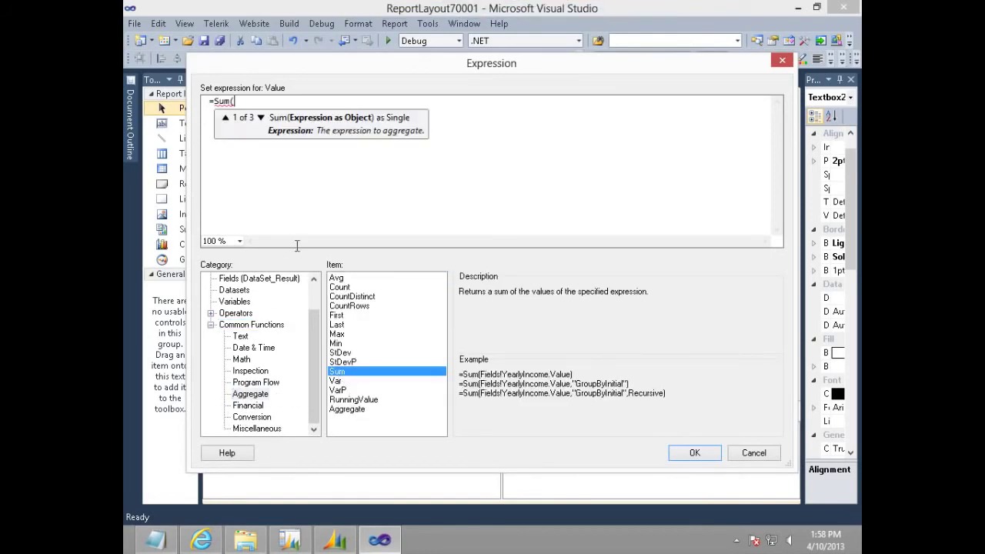
pyautogui.click(212, 326)
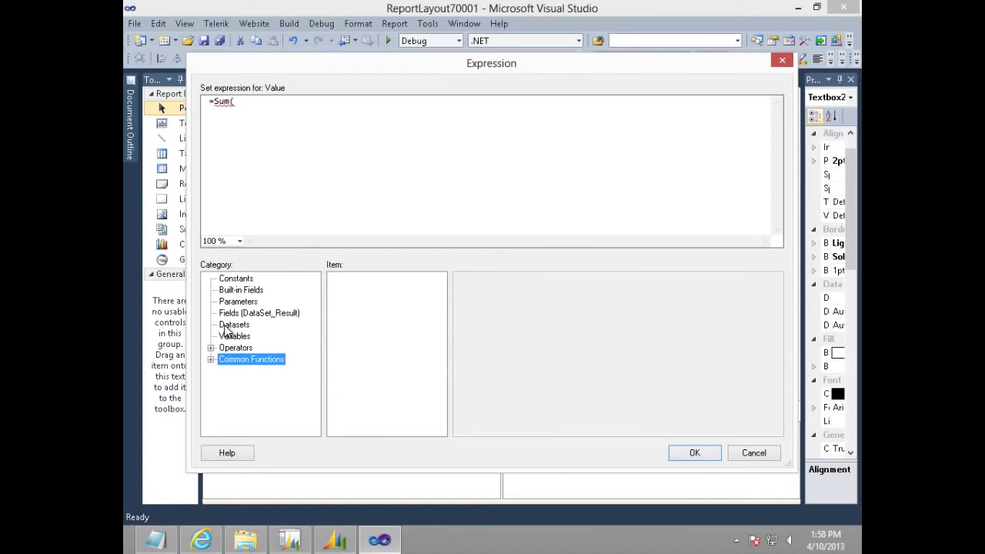
pyautogui.click(231, 315)
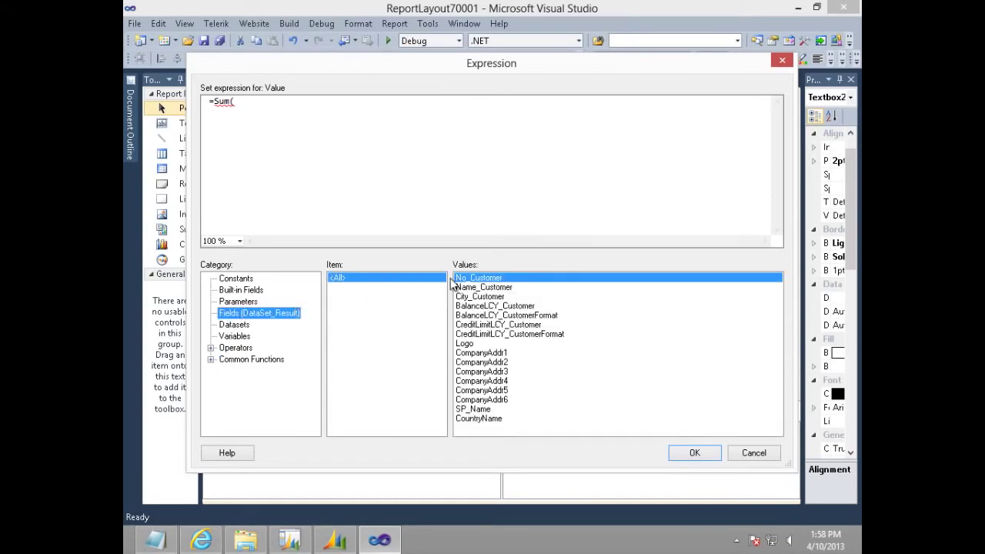
pyautogui.click(483, 306)
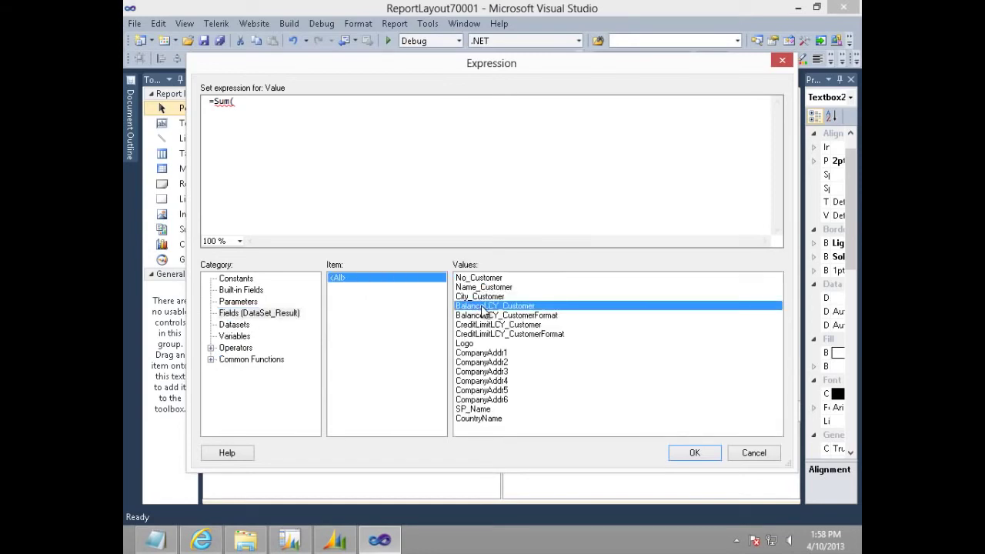
pyautogui.doubleClick(483, 306)
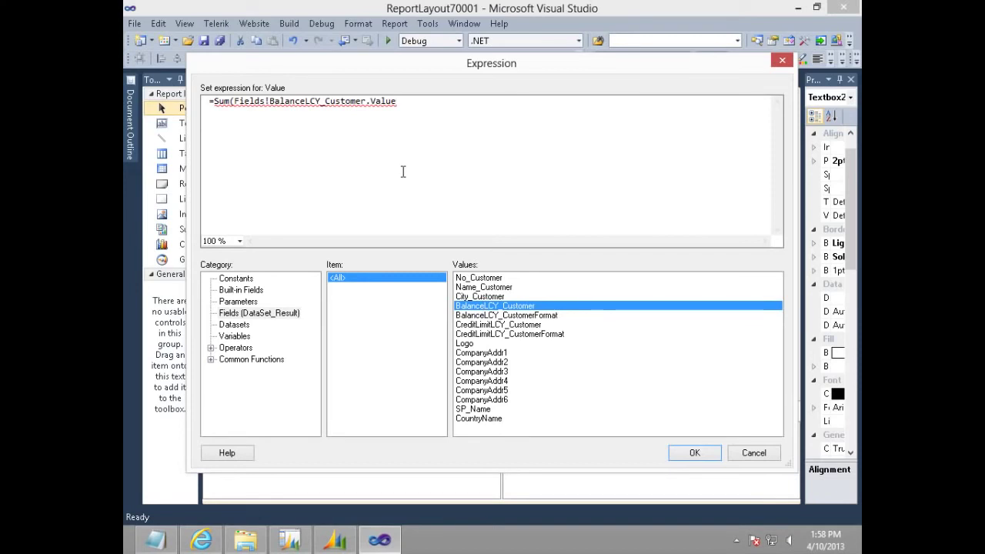
pyautogui.write(')')
pyautogui.click(693, 453)
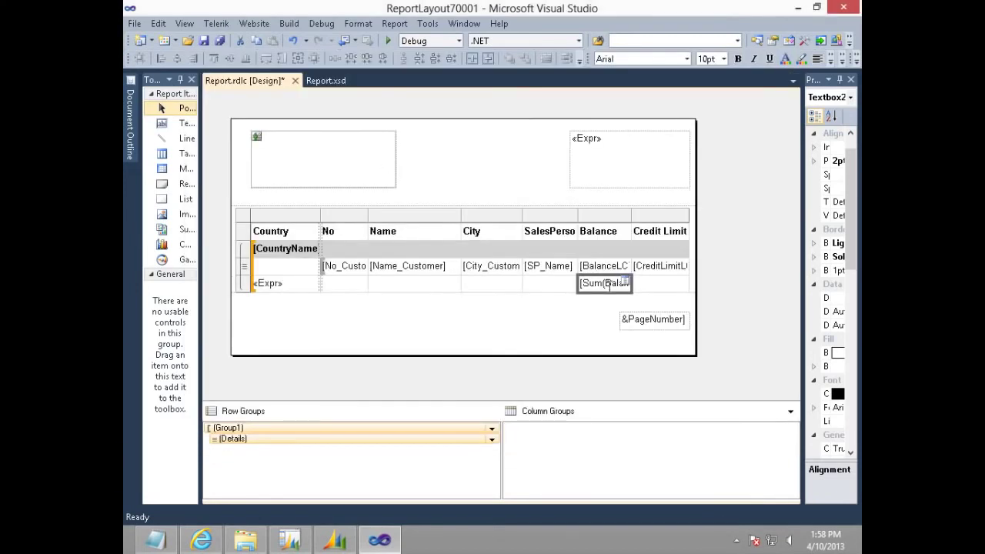
# - Set the Sum cell's custom number format to Fields!BalanceLCY_CustomerFormat.Value in Text Box Properties
pyautogui.rightClick(608, 284)
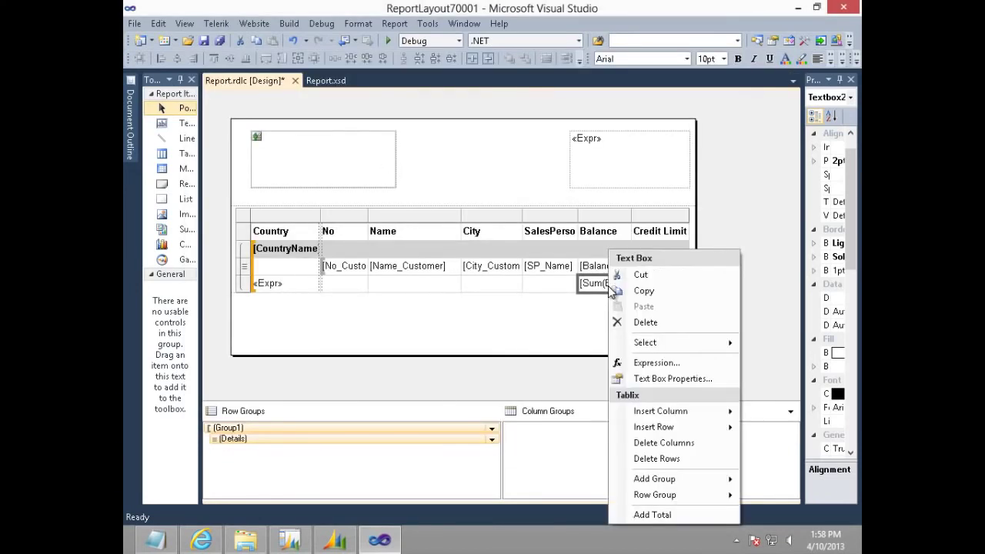
pyautogui.click(624, 379)
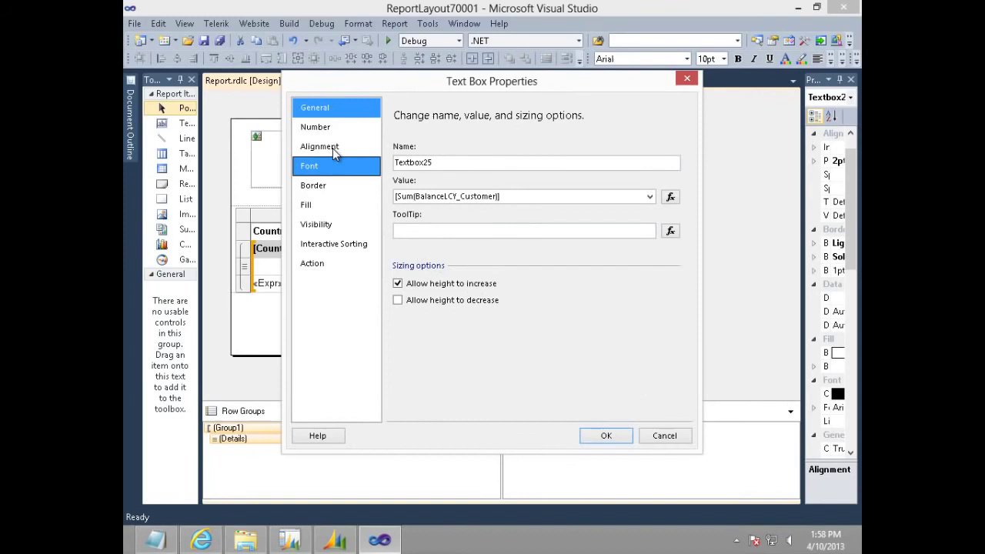
pyautogui.click(321, 126)
pyautogui.click(413, 224)
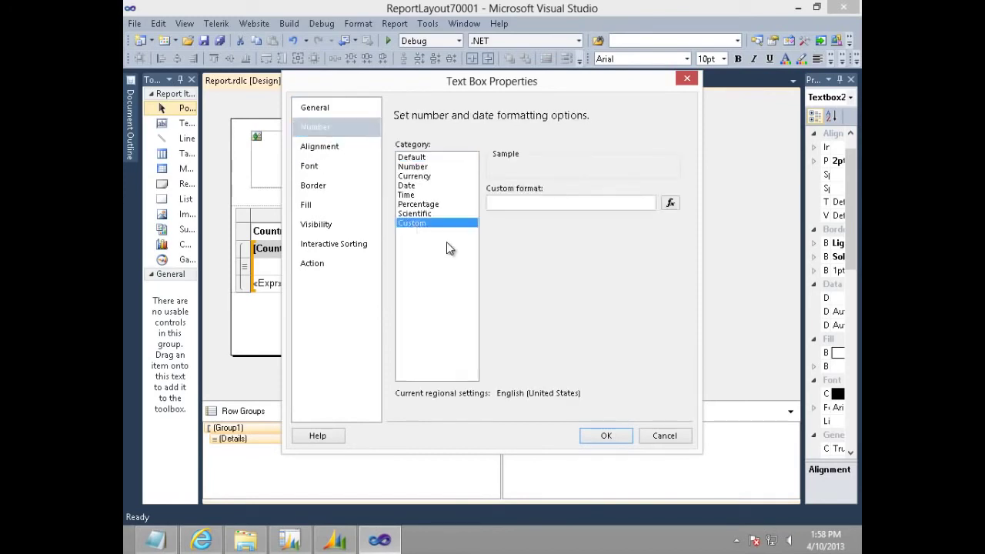
pyautogui.click(673, 203)
pyautogui.click(241, 314)
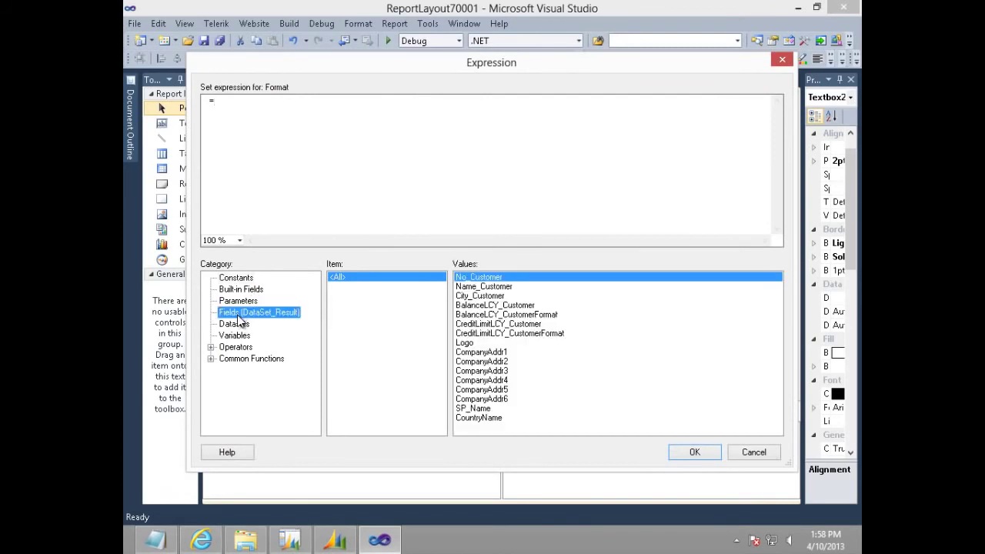
pyautogui.doubleClick(521, 317)
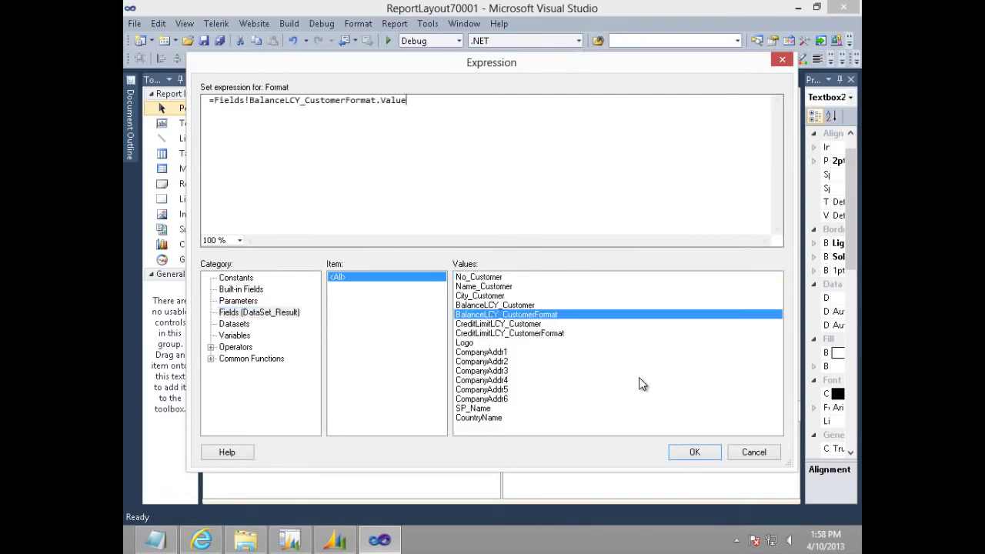
pyautogui.click(696, 453)
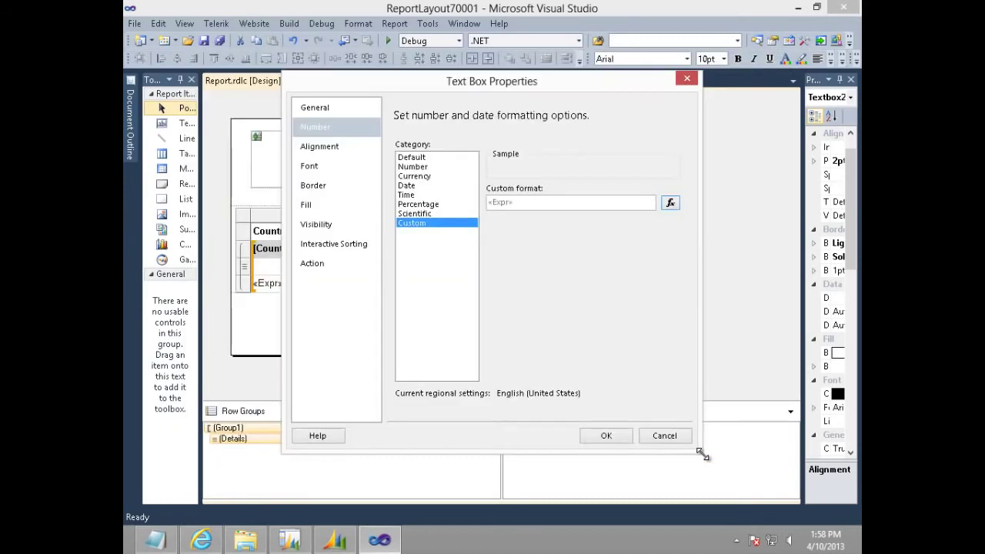
pyautogui.click(606, 435)
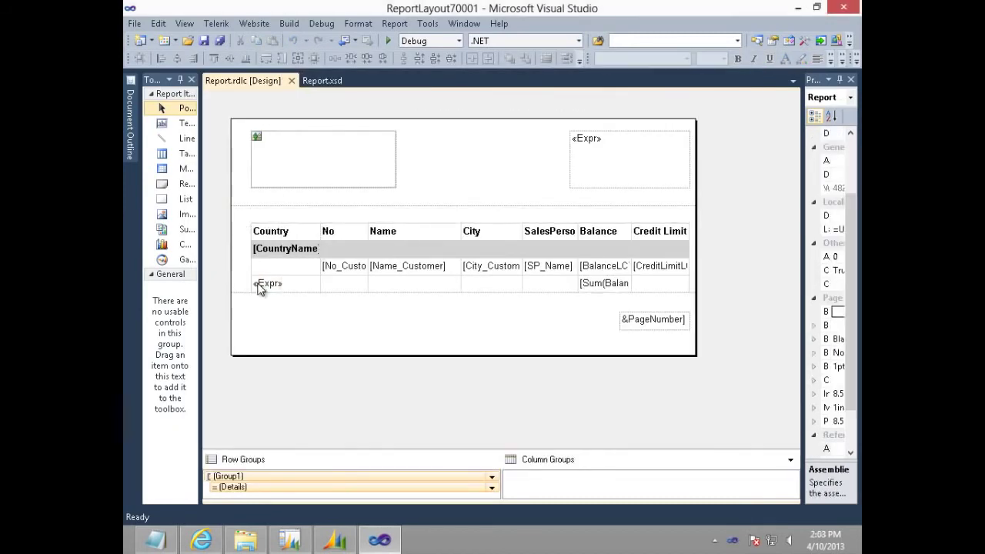
# - Make the country total row bold and save the Report.rdlc layout
pyautogui.click(259, 287)
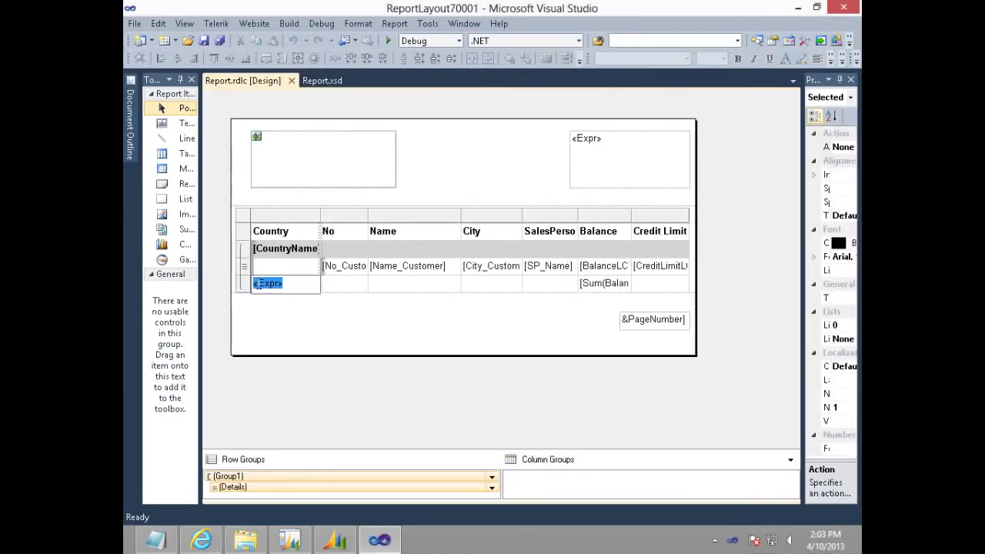
pyautogui.click(242, 286)
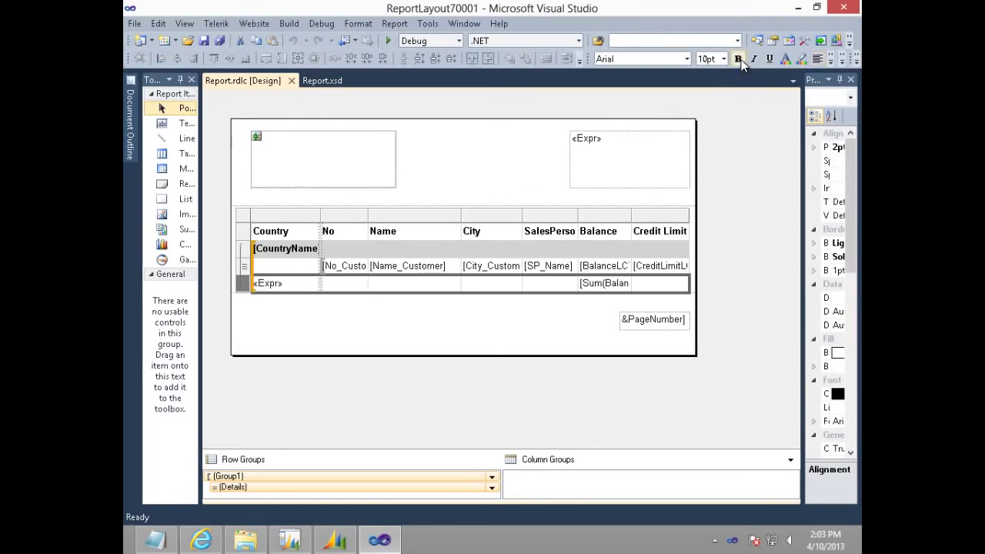
pyautogui.hotkey('ctrl', 'b')
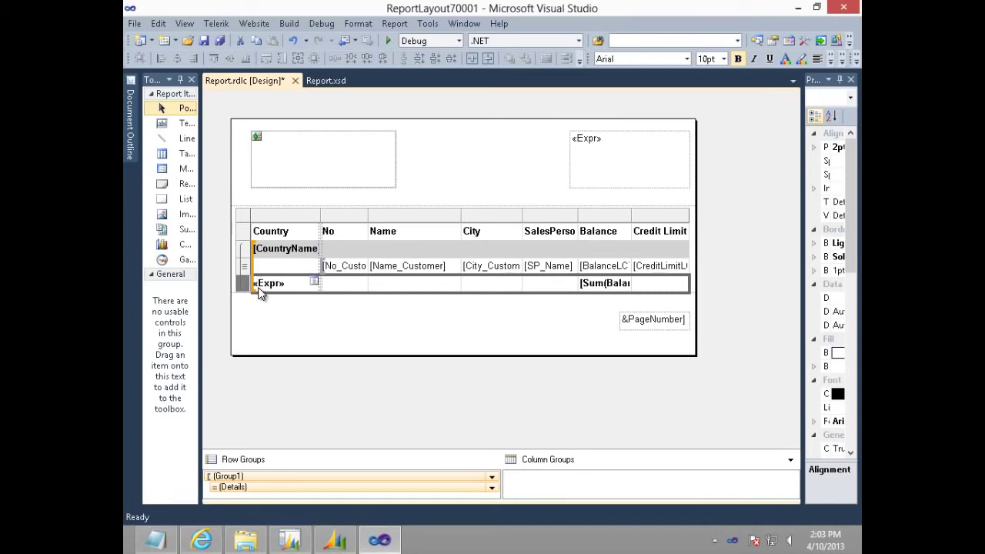
pyautogui.click(204, 43)
pyautogui.click(134, 24)
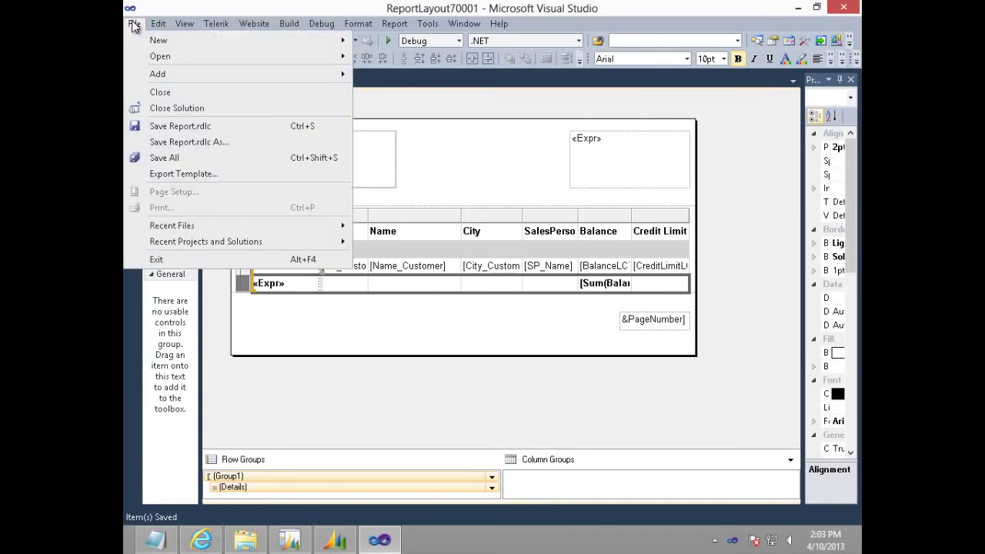
# - Exit Visual Studio, load the layout changes into report 70001, and run it from Object Designer
pyautogui.click(143, 261)
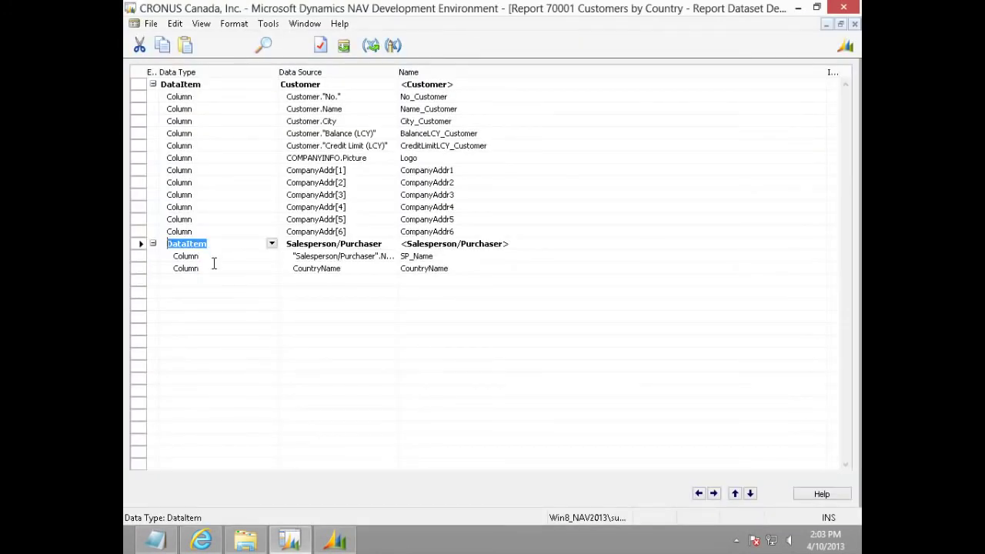
pyautogui.click(571, 342)
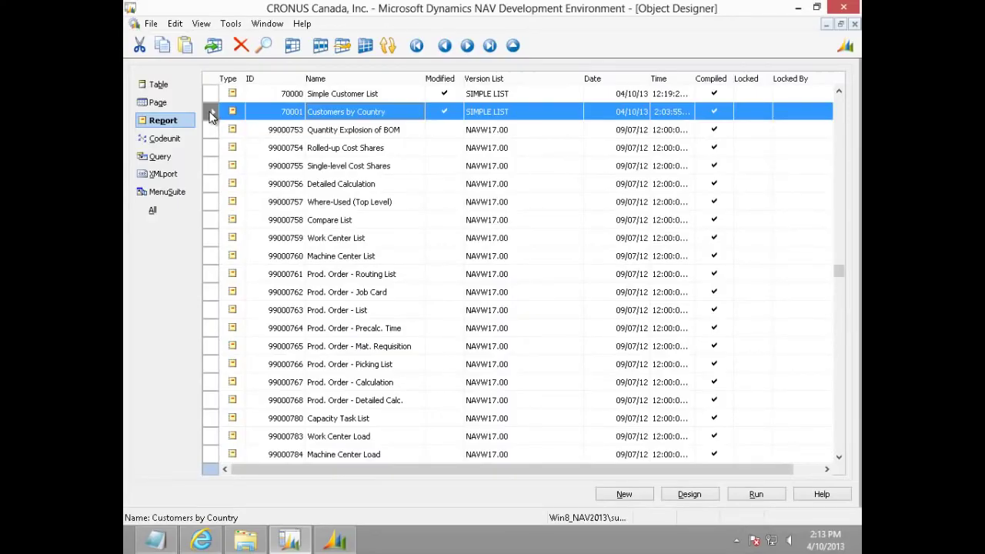
pyautogui.click(211, 114)
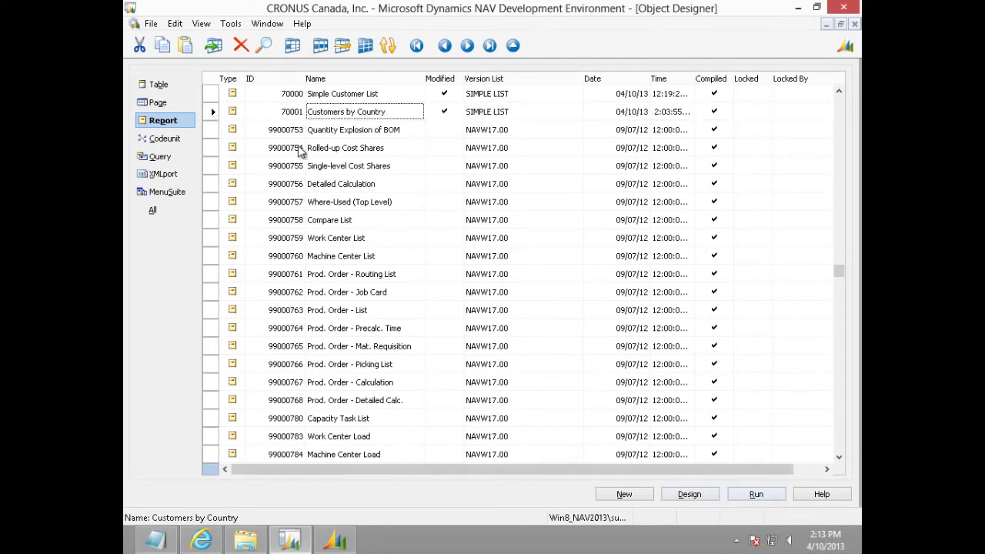
pyautogui.click(754, 497)
# - Preview Customers by Country from its request page, showing Austria's total of 5,783.08
pyautogui.click(334, 541)
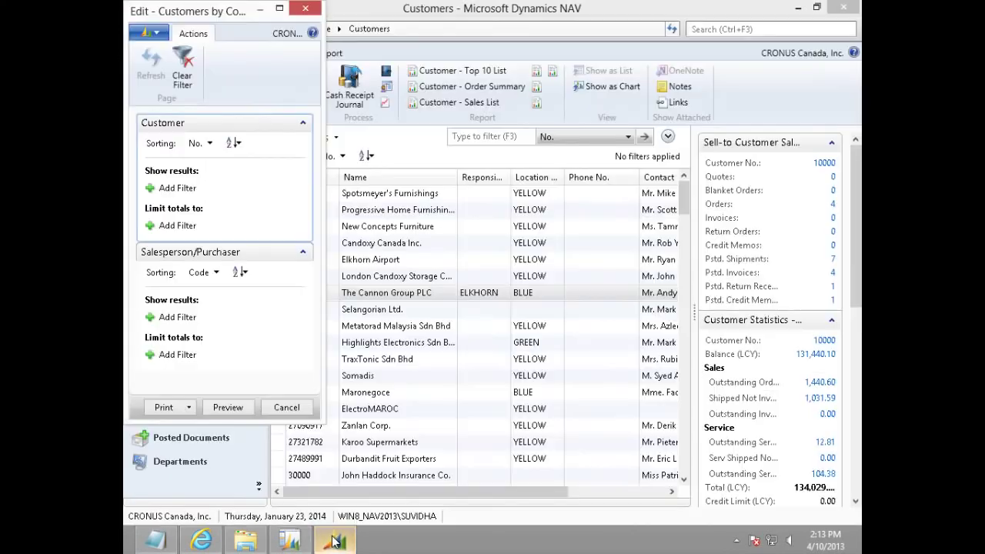
pyautogui.click(227, 409)
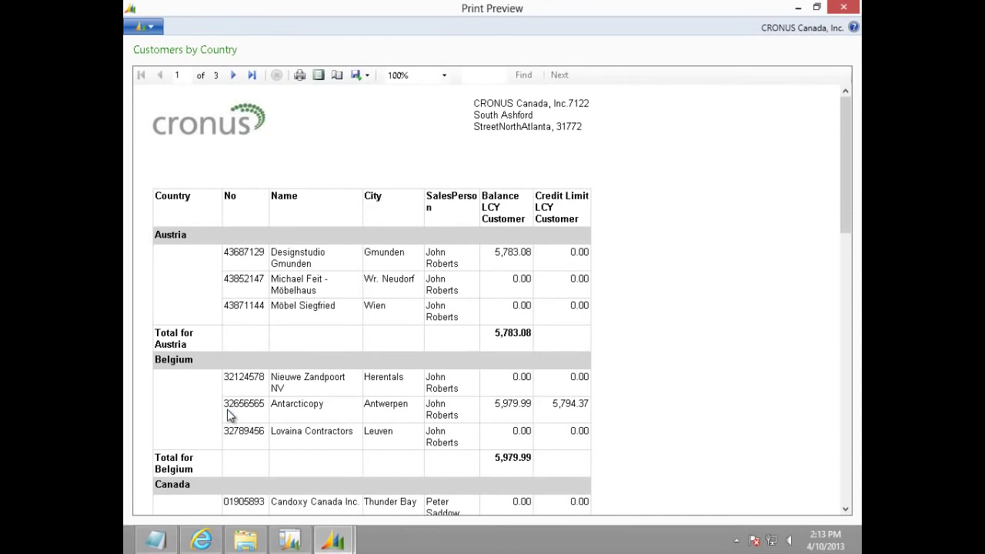
pyautogui.click(170, 240)
# - Switch the preview to Print Layout and scroll to page 3, checking Germany 51,202.77 and Iceland 6,717.40
pyautogui.click(523, 304)
pyautogui.scroll(-3, 523, 363)
pyautogui.click(318, 74)
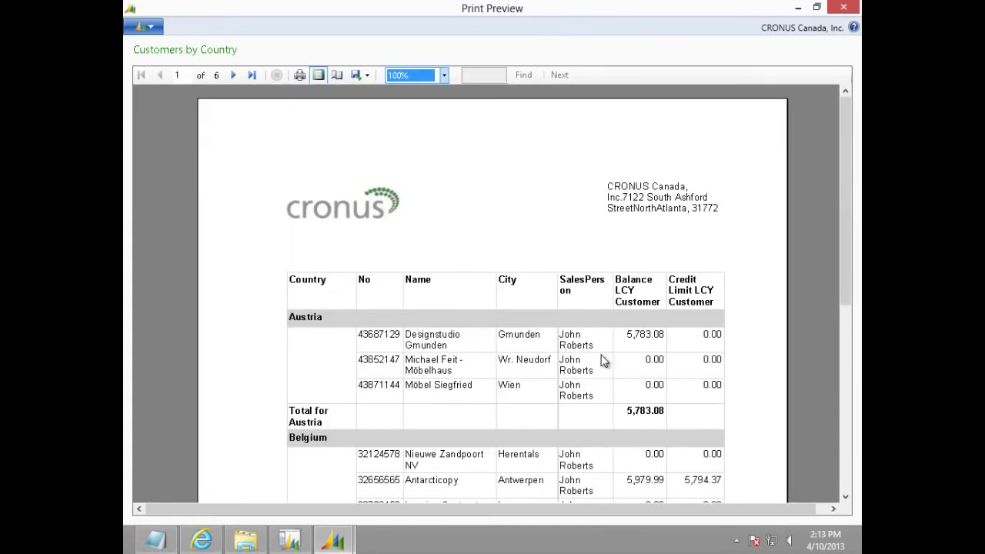
pyautogui.scroll(-1, 720, 310)
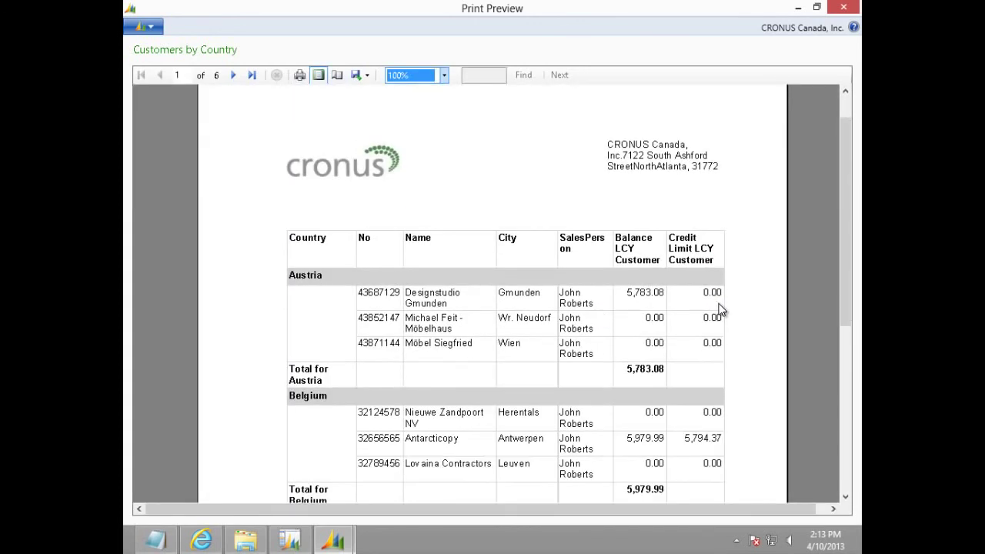
pyautogui.scroll(-2, 720, 309)
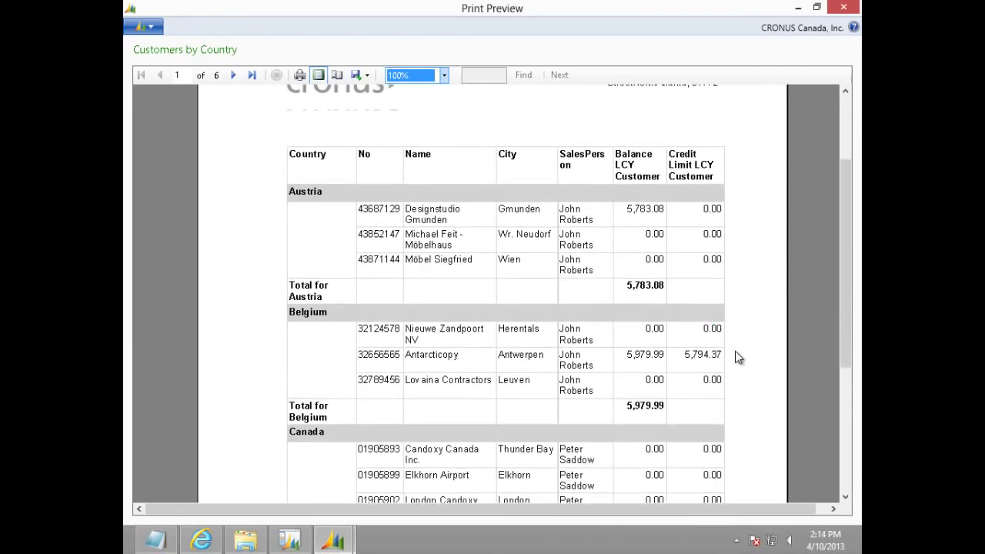
pyautogui.scroll(-8, 735, 353)
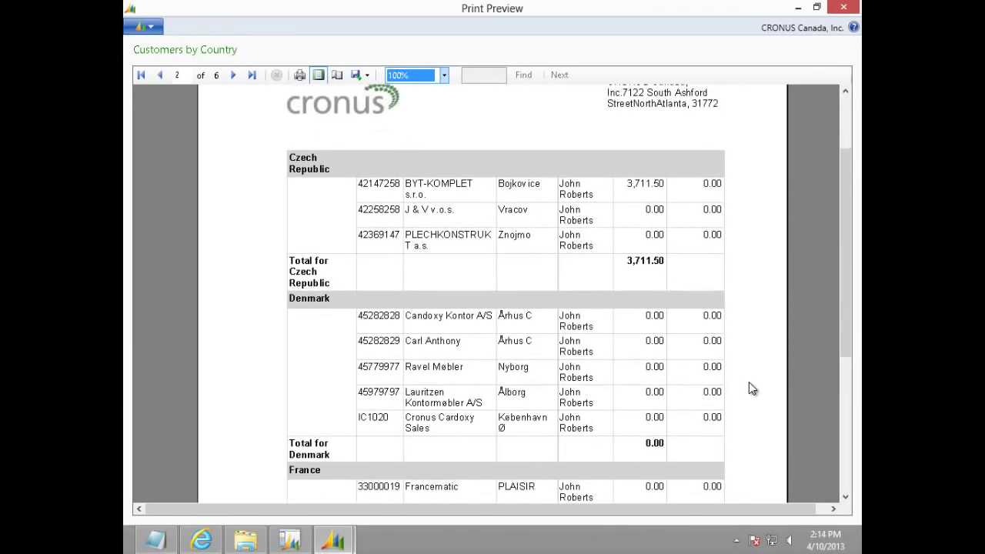
pyautogui.scroll(-12, 750, 389)
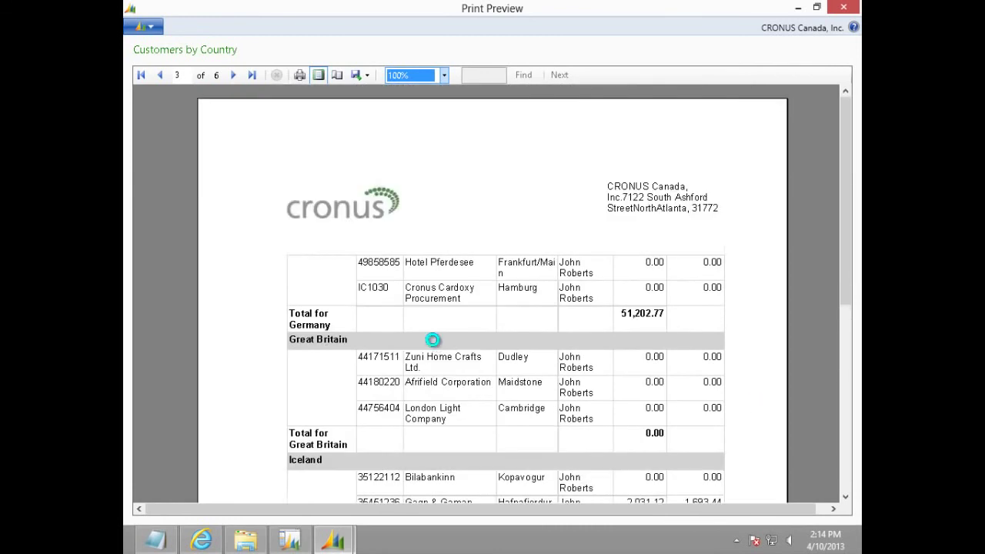
pyautogui.scroll(-2, 433, 339)
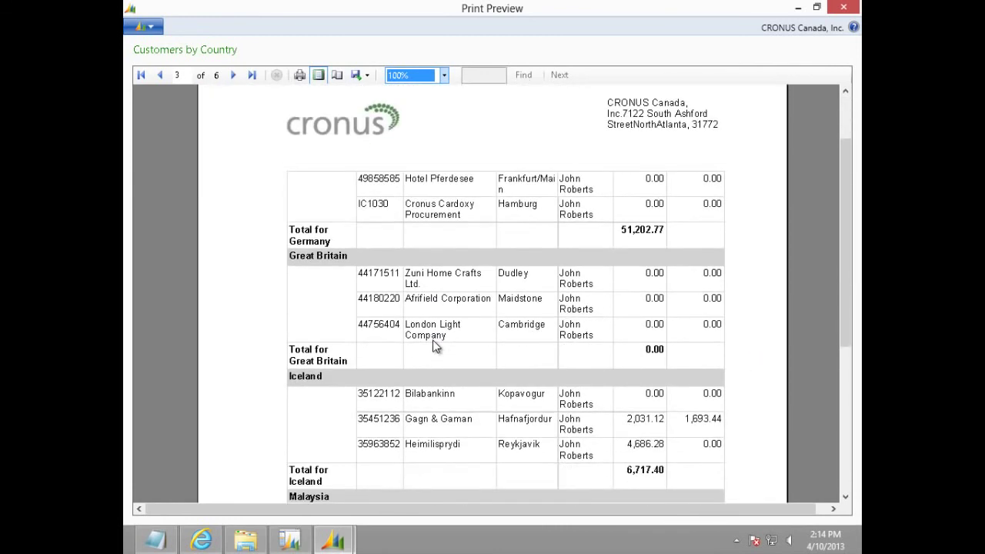
pyautogui.scroll(-1, 433, 346)
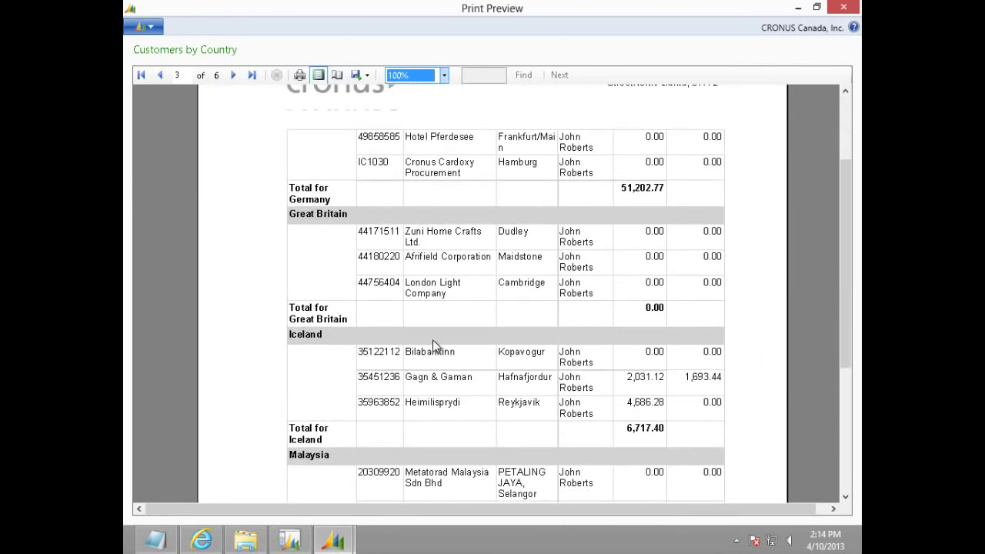